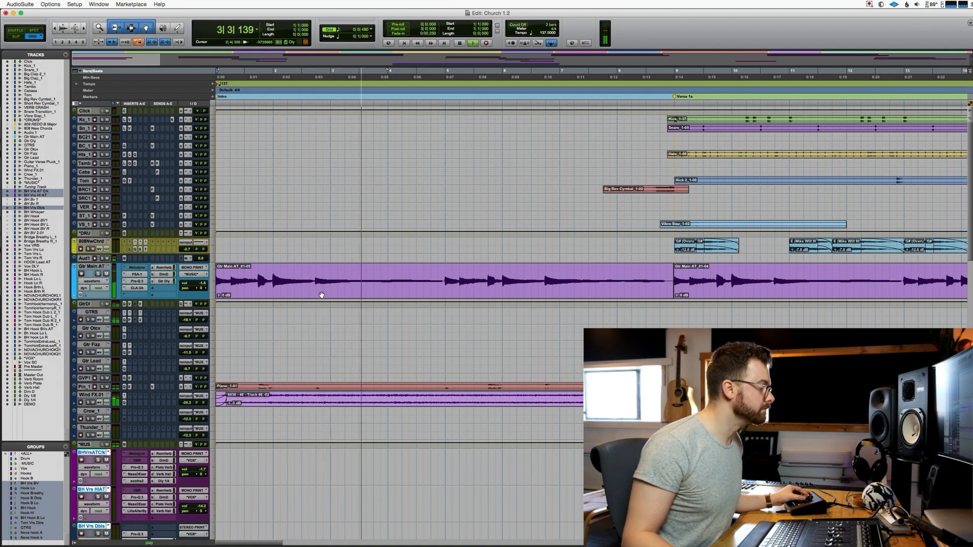
Audition the Gtr Main AT track soloed from the start of the intro.
{"action": "key", "text": "space"}
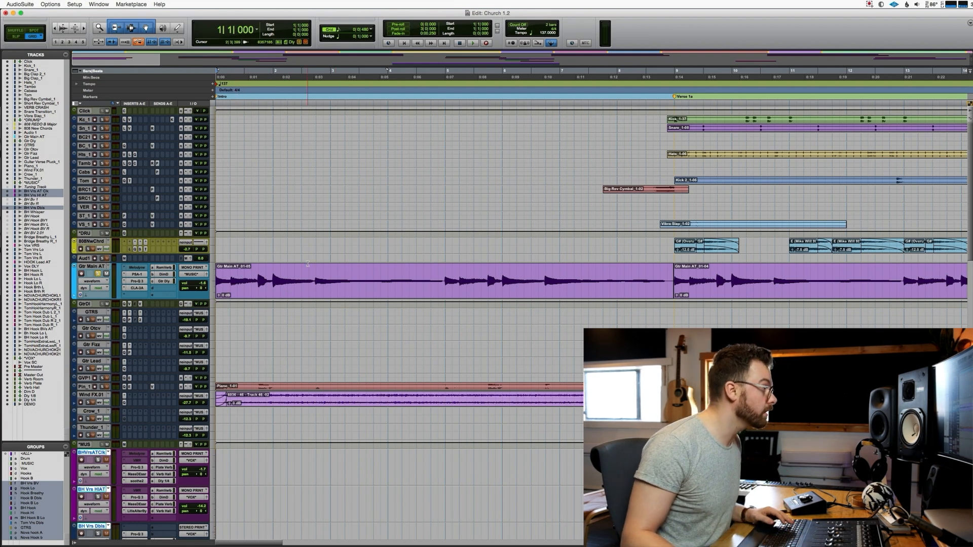
{"action": "key", "text": "t"}
{"action": "key", "text": "r"}
{"action": "key", "text": "r"}
{"action": "key", "text": "t"}
{"action": "key", "text": "t"}
{"action": "key", "text": "space"}
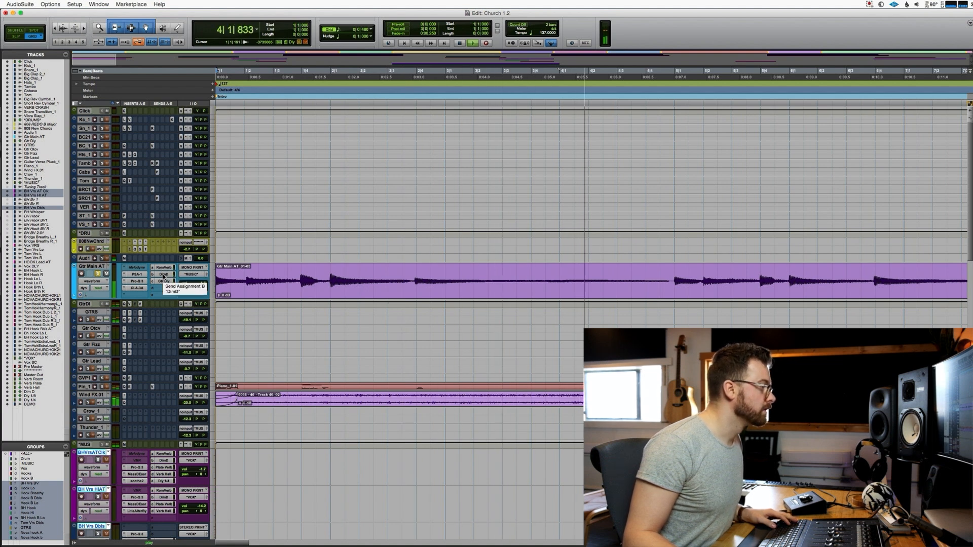
{"action": "key", "text": "space"}
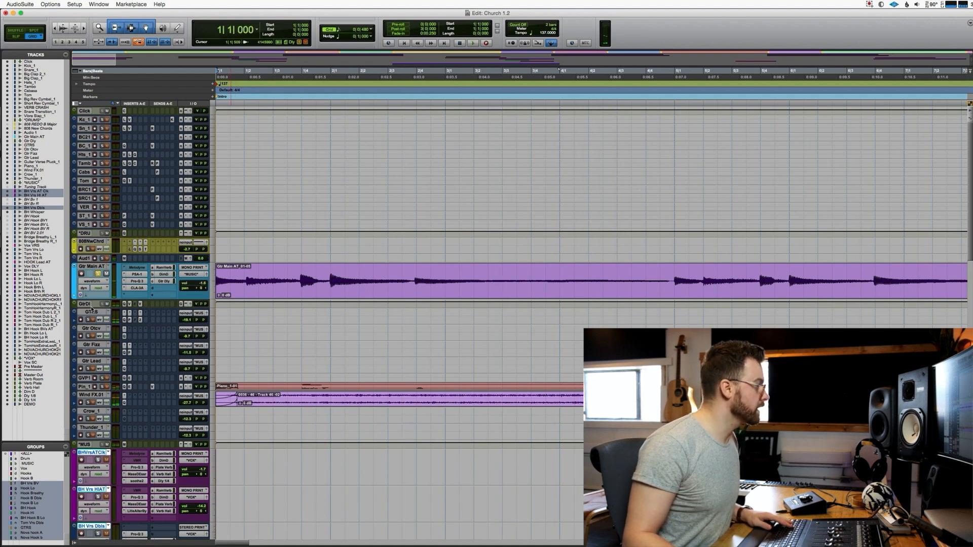
Audition the intro's piano track on its own and together with the main guitar.
{"action": "key", "text": "super+bracketleft"}
{"action": "key", "text": "super+bracketleft"}
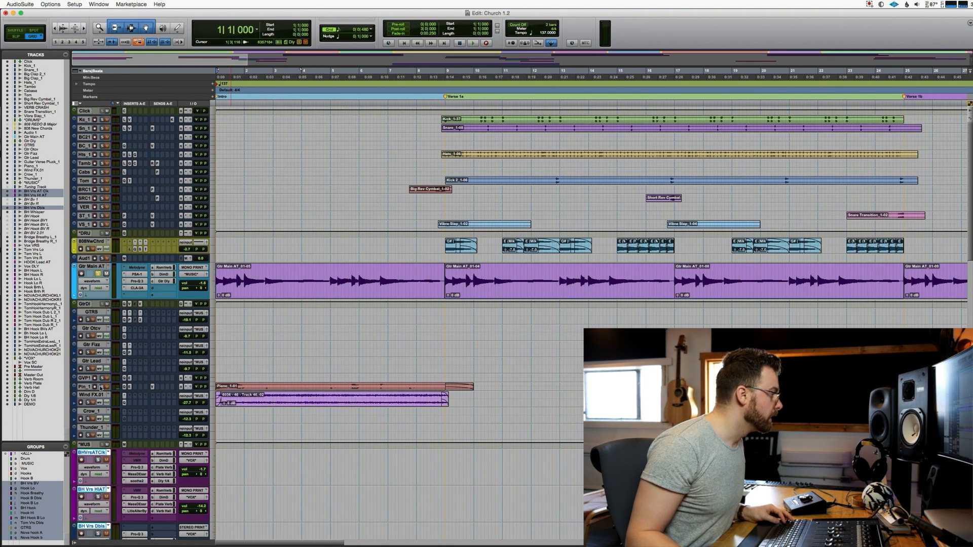
{"action": "key", "text": "space"}
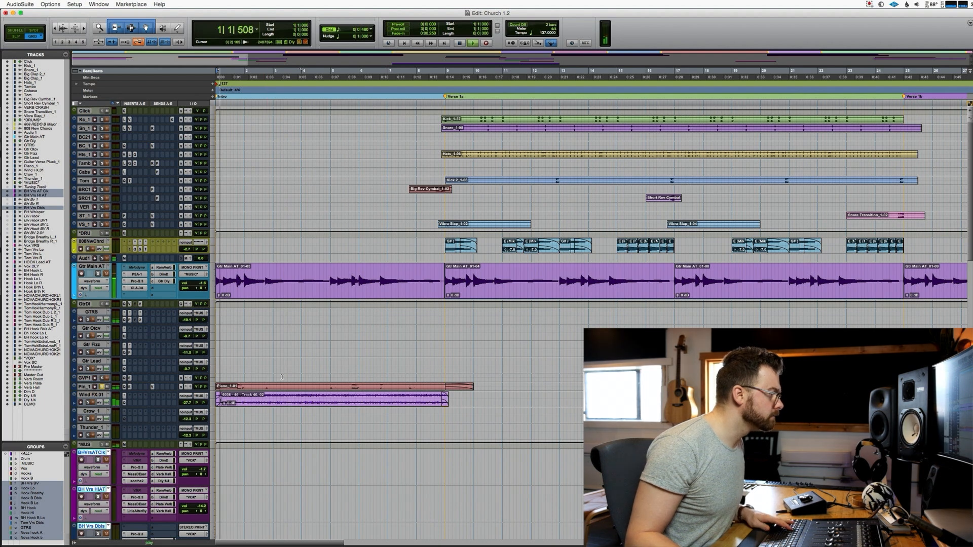
{"action": "key", "text": "super+bracketright"}
{"action": "key", "text": "super+bracketright"}
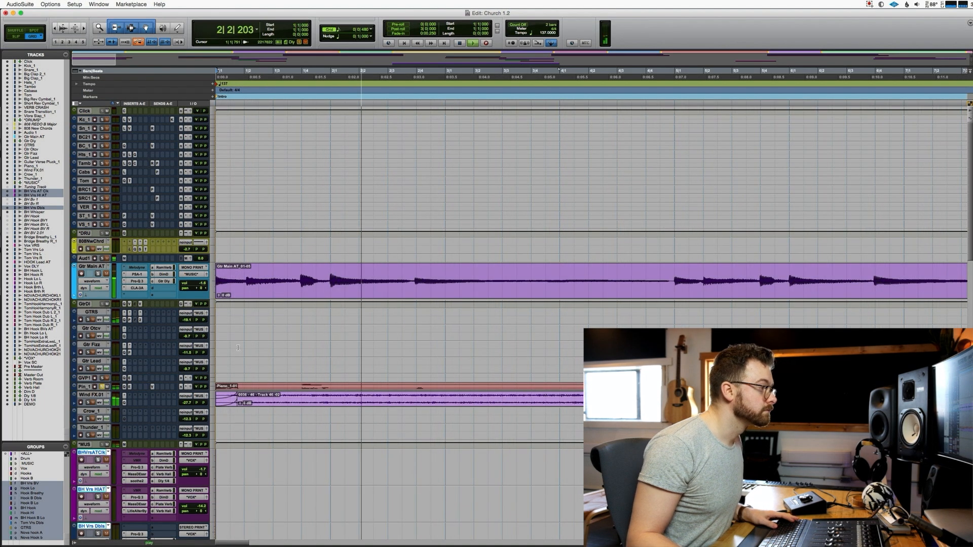
{"action": "key", "text": "space"}
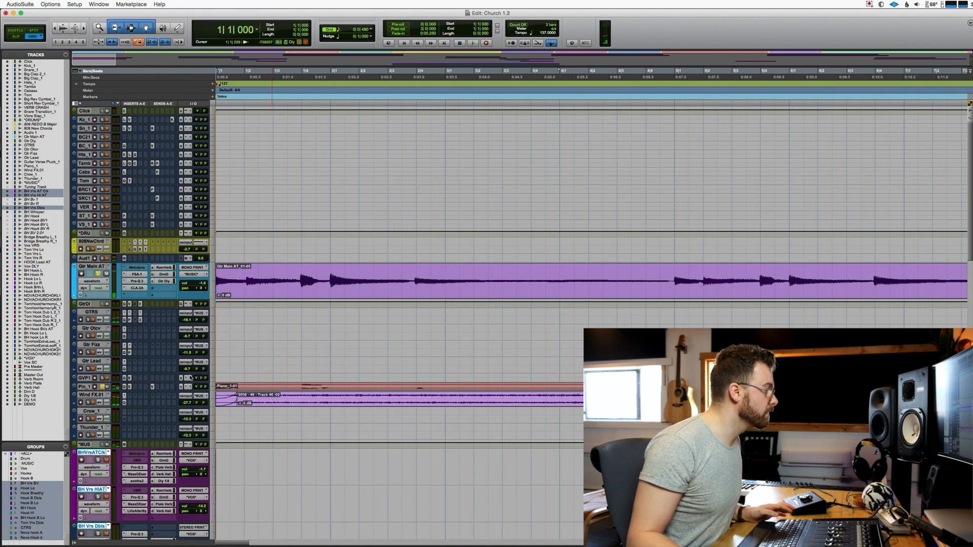
{"action": "key", "text": "space"}
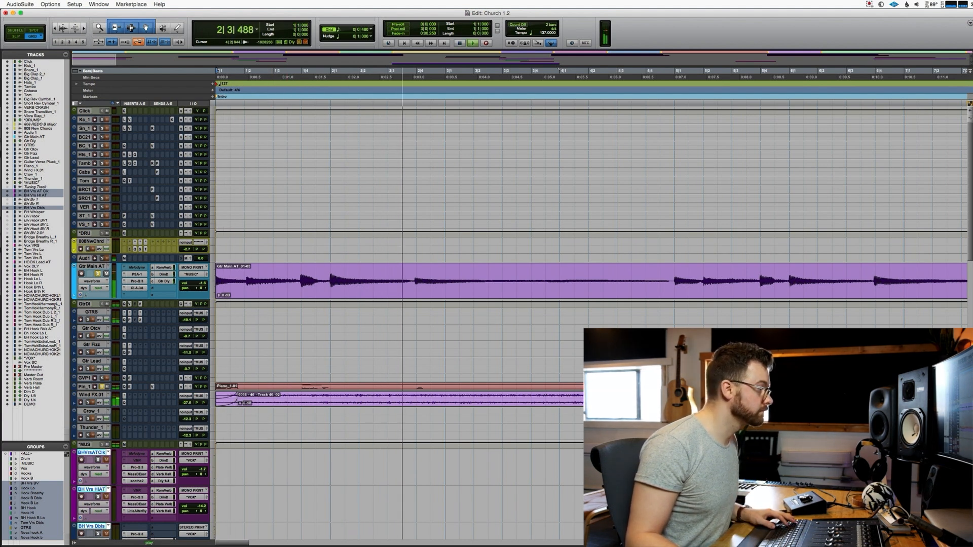
{"action": "key", "text": "space"}
Play back the lead verse vocal on the Vox VRS track from just before Verse 1a.
{"action": "key", "text": "r"}
{"action": "key", "text": "r"}
{"action": "key", "text": "r"}
{"action": "key", "text": "r"}
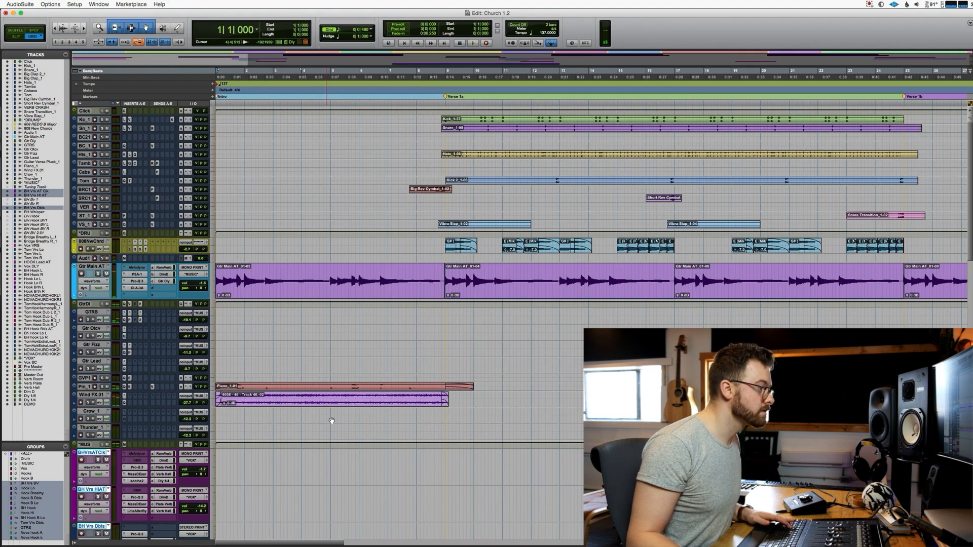
{"action": "scroll", "coordinate": [273, 380], "scroll_direction": "down", "scroll_amount": 3}
{"action": "left_click", "coordinate": [270, 377]}
{"action": "scroll", "coordinate": [267, 385], "scroll_direction": "down", "scroll_amount": 8}
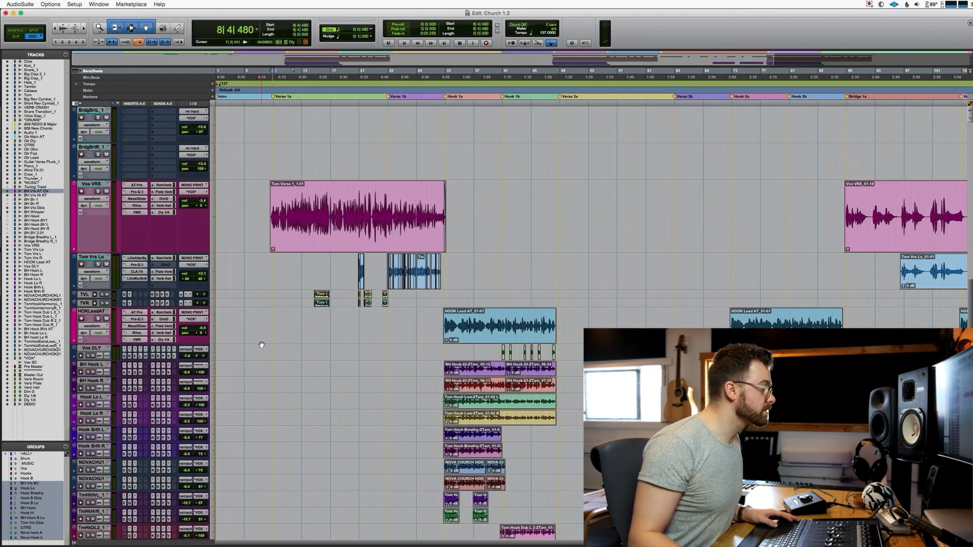
{"action": "left_click", "coordinate": [254, 290]}
{"action": "key", "text": "t"}
{"action": "key", "text": "t"}
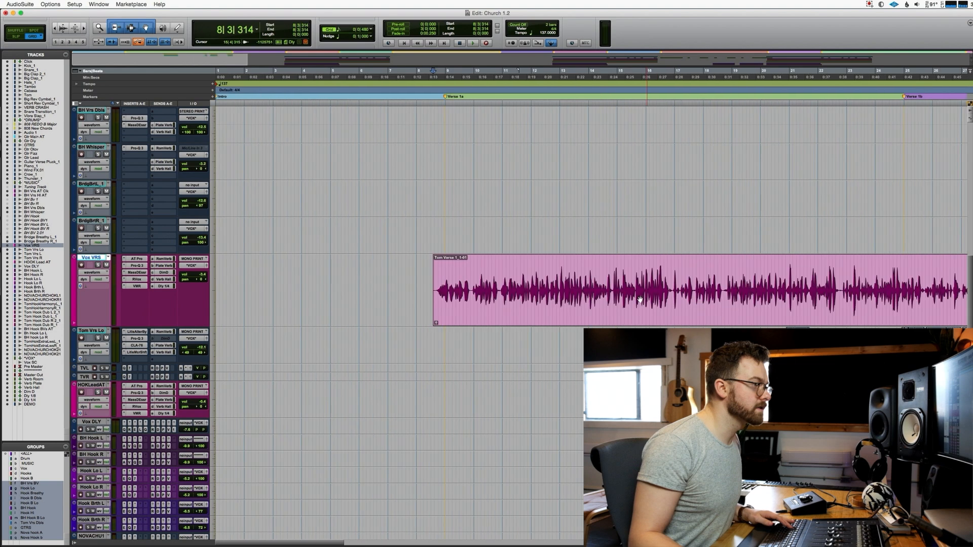
{"action": "key", "text": "r"}
{"action": "key", "text": "space"}
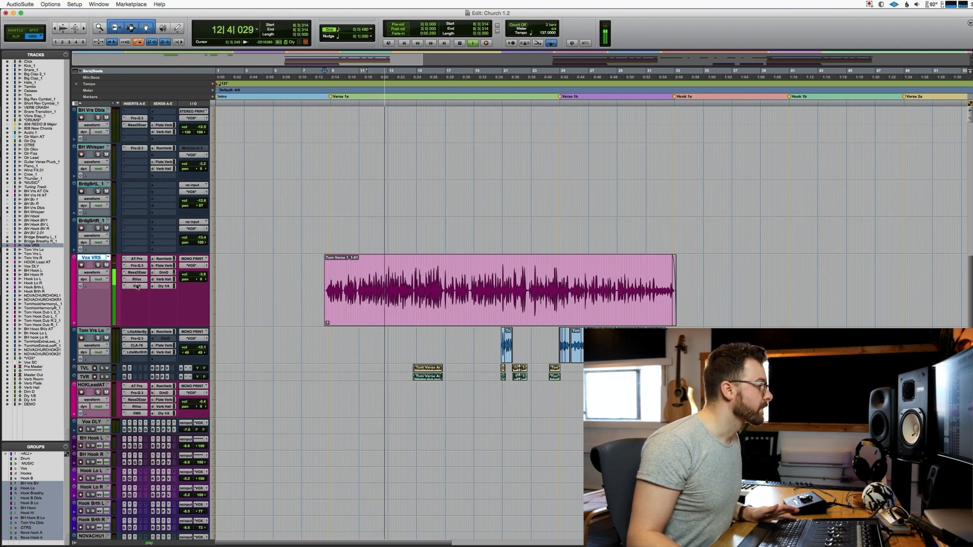
{"action": "key", "text": "space"}
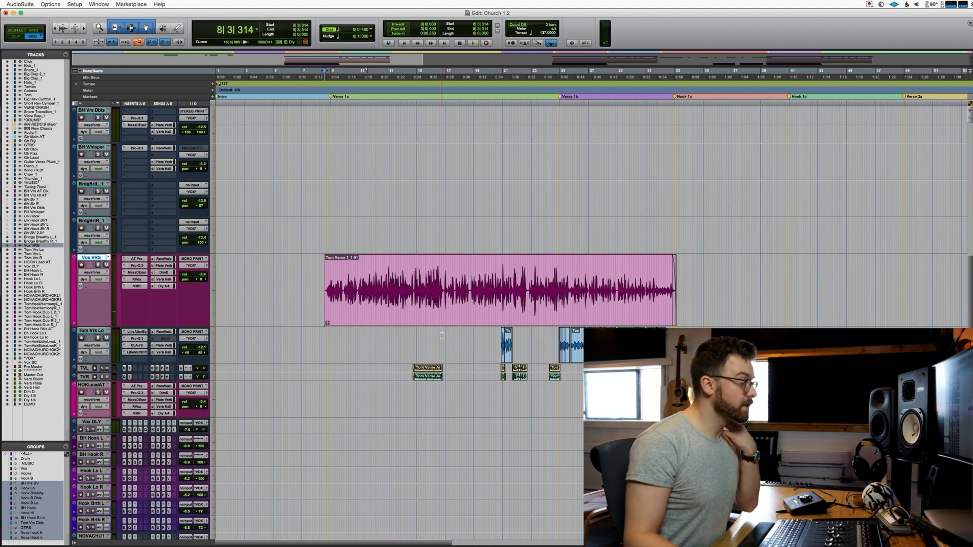
Bypass the inserts and sends on Vox VRS and listen to the dry verse vocal from around bar 10.
{"action": "left_click_drag", "start_coordinate": [308, 289], "coordinate": [695, 278]}
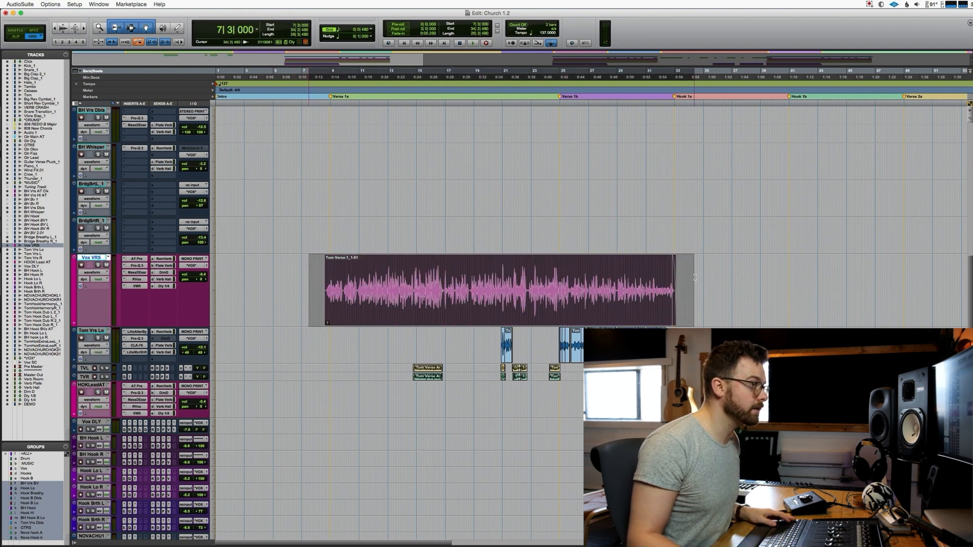
{"action": "key", "text": "Tab"}
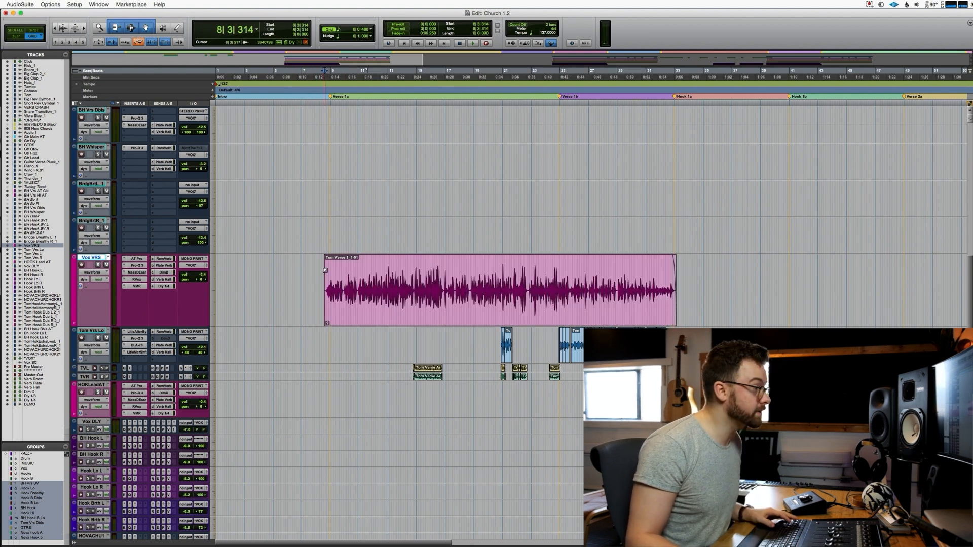
{"action": "left_click", "coordinate": [351, 266]}
{"action": "key", "text": "super+bracketright"}
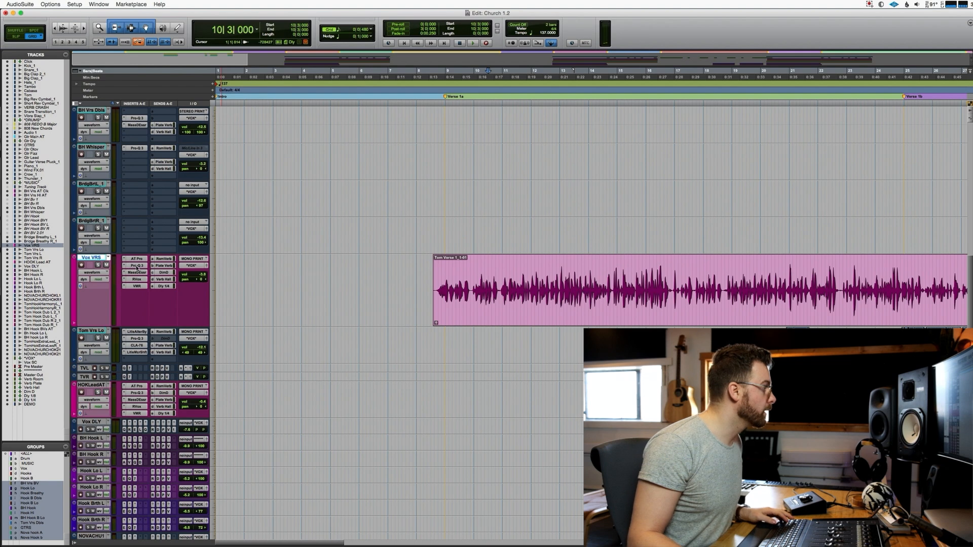
{"action": "key", "text": "shift+a"}
{"action": "left_click", "coordinate": [480, 278]}
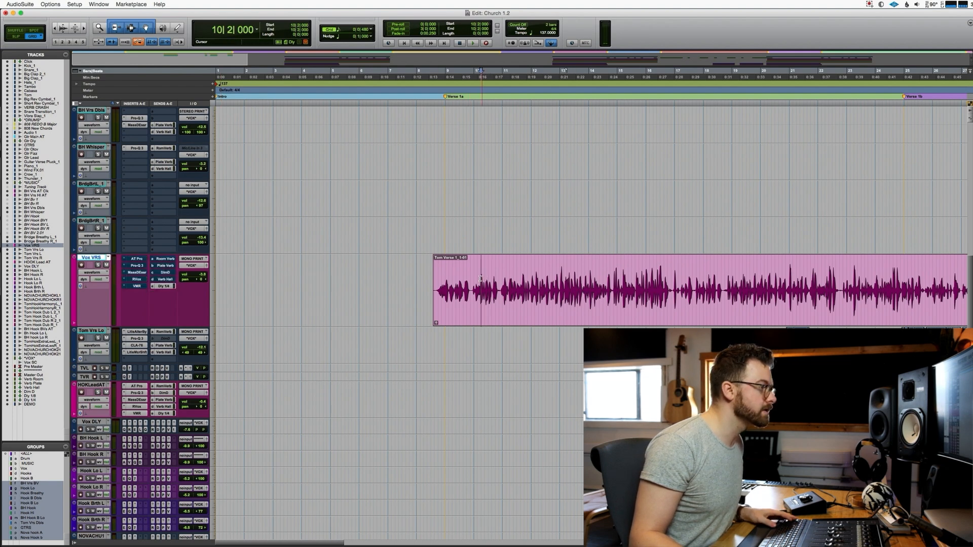
{"action": "key", "text": "space"}
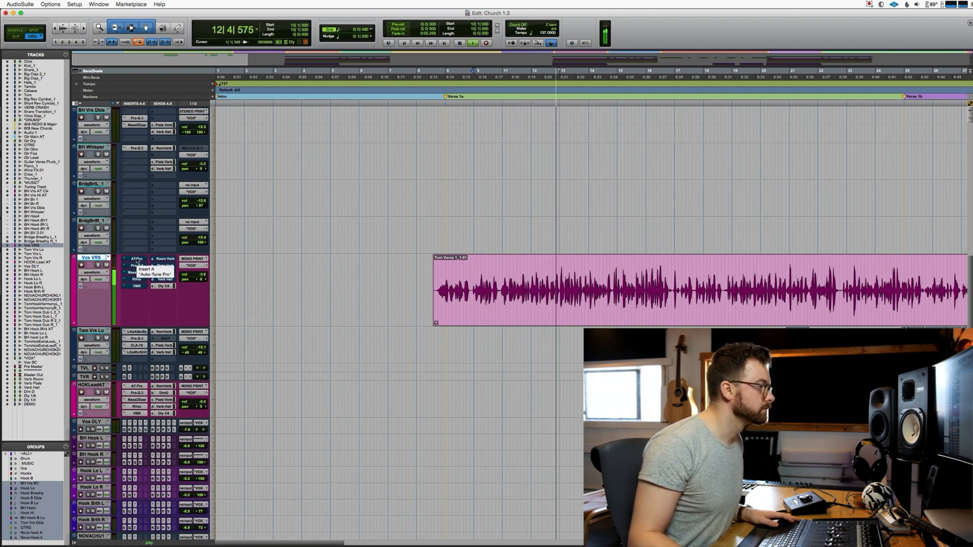
{"action": "key", "text": "space"}
Listen to the verse vocal with its inserts and sends re-enabled, and inspect the Virtual Mix Rack plug-in on Vox VRS.
{"action": "key", "text": "space"}
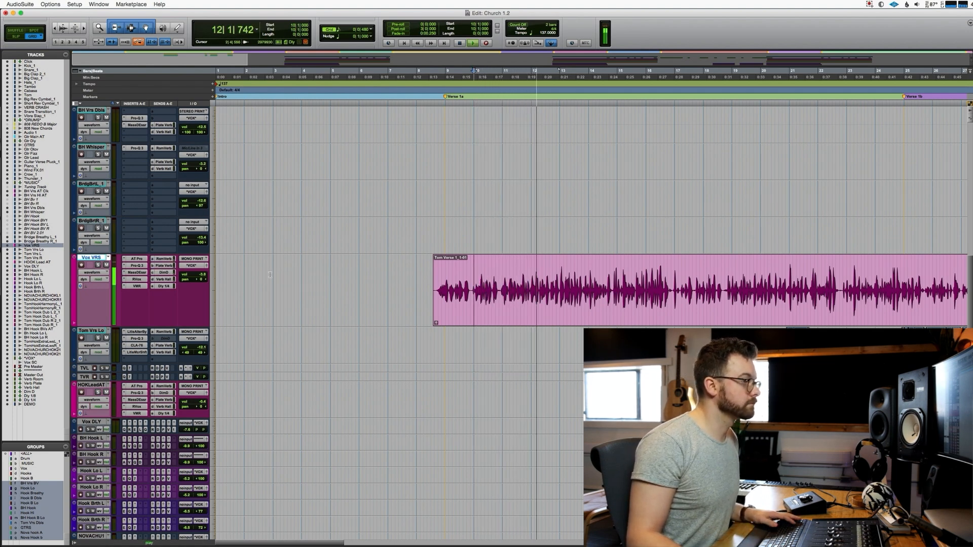
{"action": "key", "text": "space"}
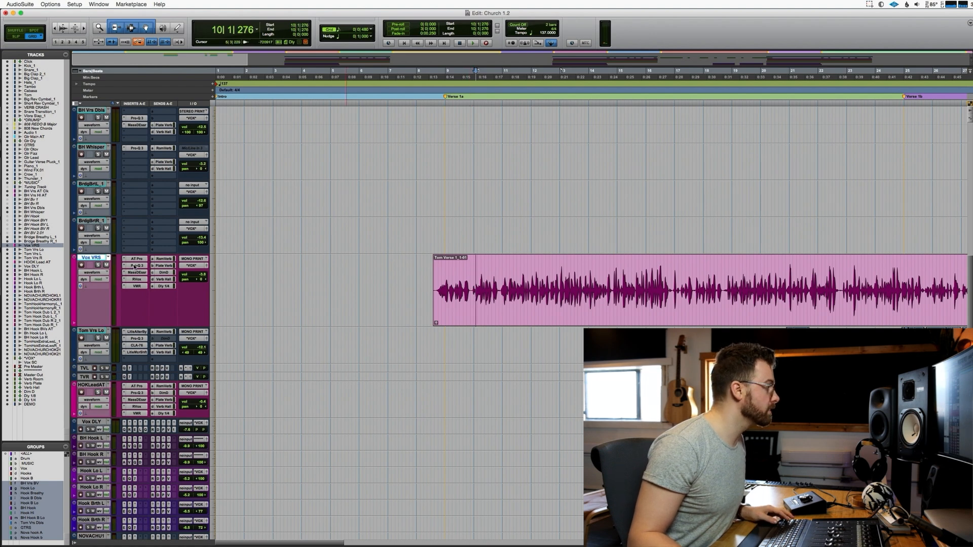
{"action": "left_click", "coordinate": [136, 286]}
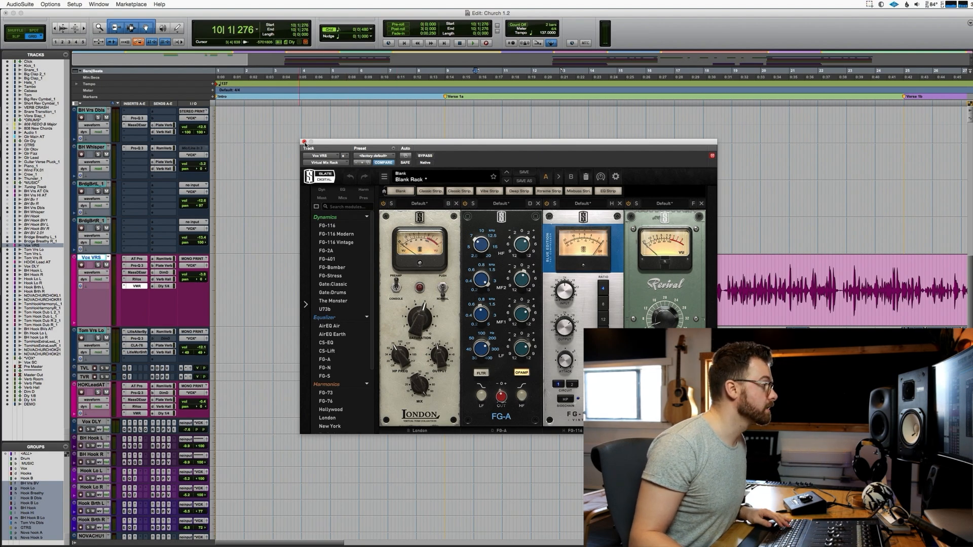
{"action": "left_click", "coordinate": [304, 142]}
Play the low verse vocal layer together with the lead vocal in Verse 1b.
{"action": "left_click", "coordinate": [545, 331]}
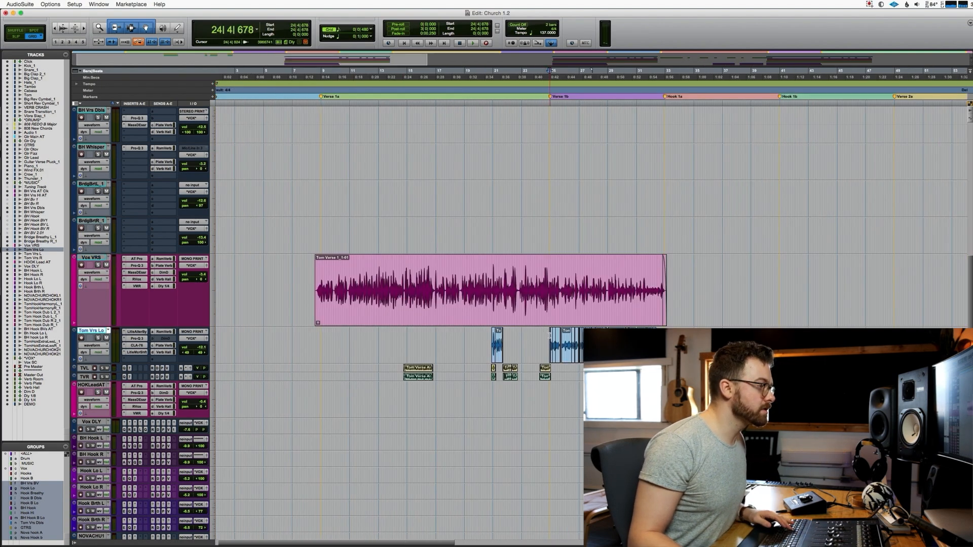
{"action": "key", "text": "t"}
{"action": "key", "text": "t"}
{"action": "key", "text": "t"}
{"action": "key", "text": "r"}
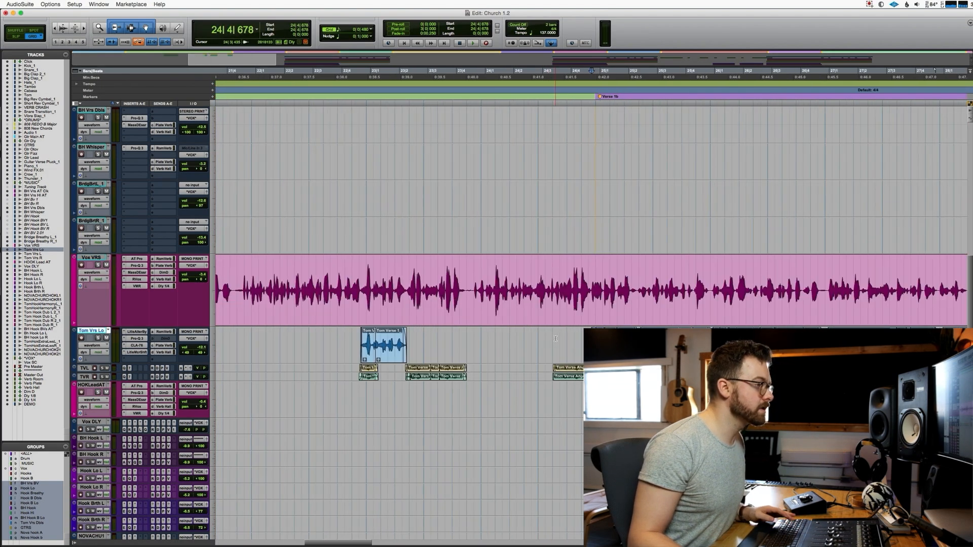
{"action": "left_click", "coordinate": [606, 343]}
{"action": "key", "text": "space"}
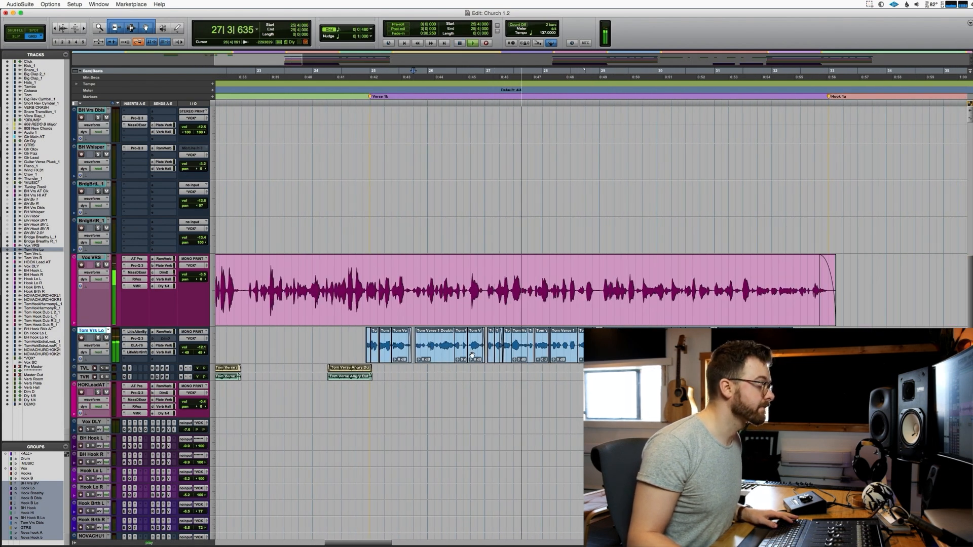
Audition the Wind FX.01 track soloed from the start of Verse 1b.
{"action": "scroll", "coordinate": [435, 364], "scroll_direction": "up", "scroll_amount": 5}
{"action": "scroll", "coordinate": [435, 363], "scroll_direction": "up", "scroll_amount": 6}
{"action": "key", "text": "space"}
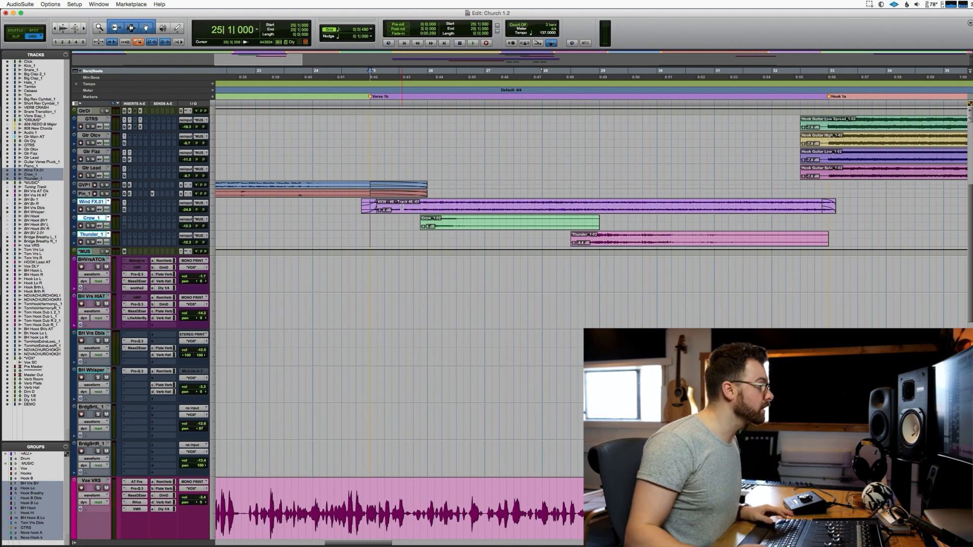
{"action": "left_click", "coordinate": [368, 219]}
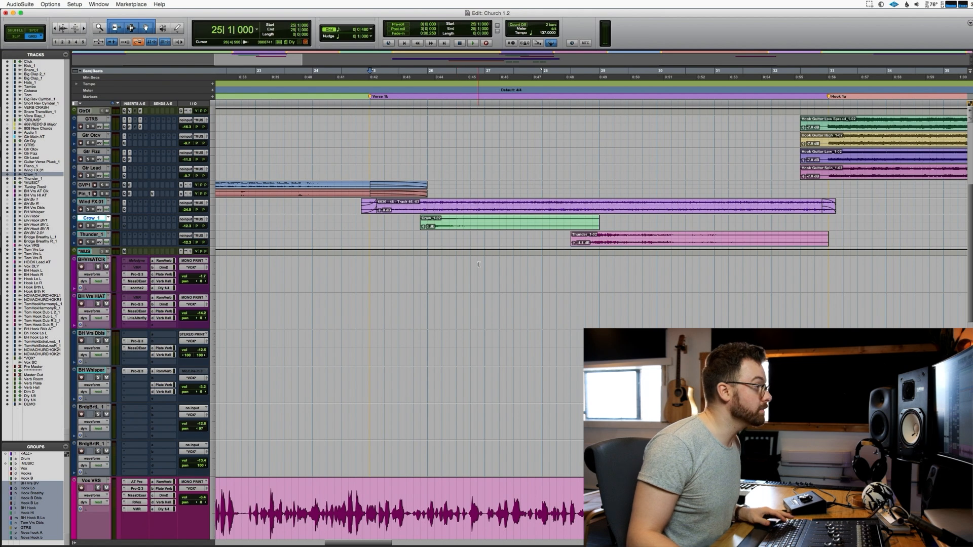
{"action": "left_click", "coordinate": [92, 202]}
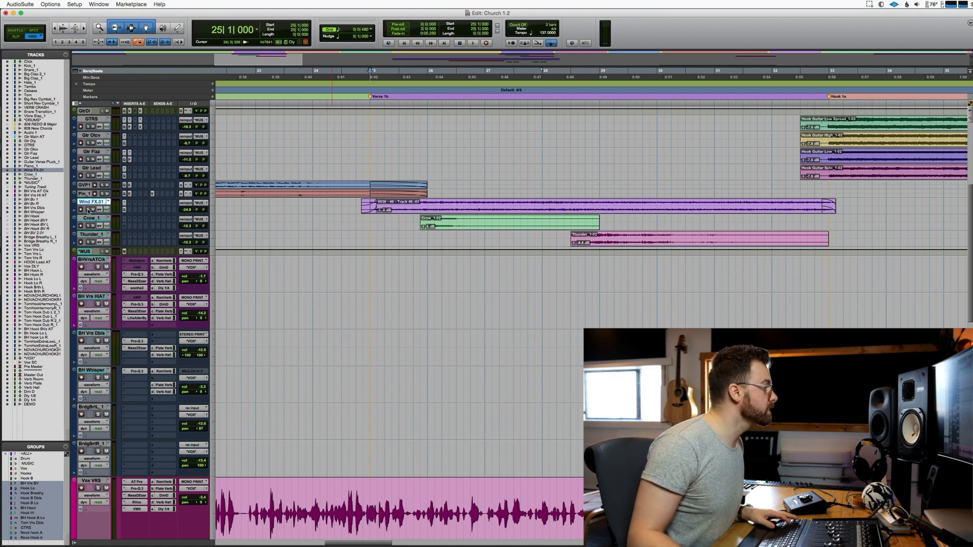
{"action": "key", "text": "space"}
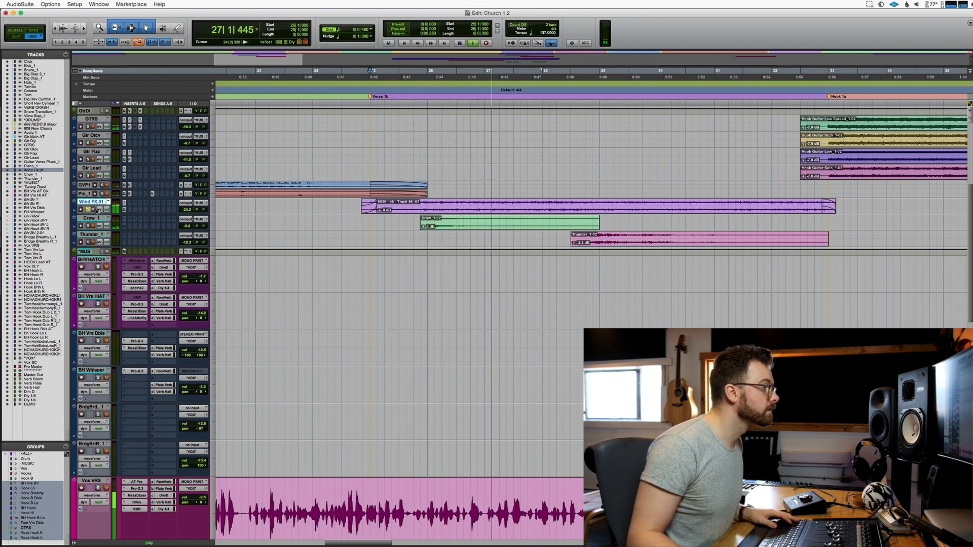
{"action": "key", "text": "space"}
Audition the Crow_1 and Thunder_1 sound effects, starting playback just before each clip in Verse 1b.
{"action": "left_click", "coordinate": [406, 223]}
{"action": "key", "text": "space"}
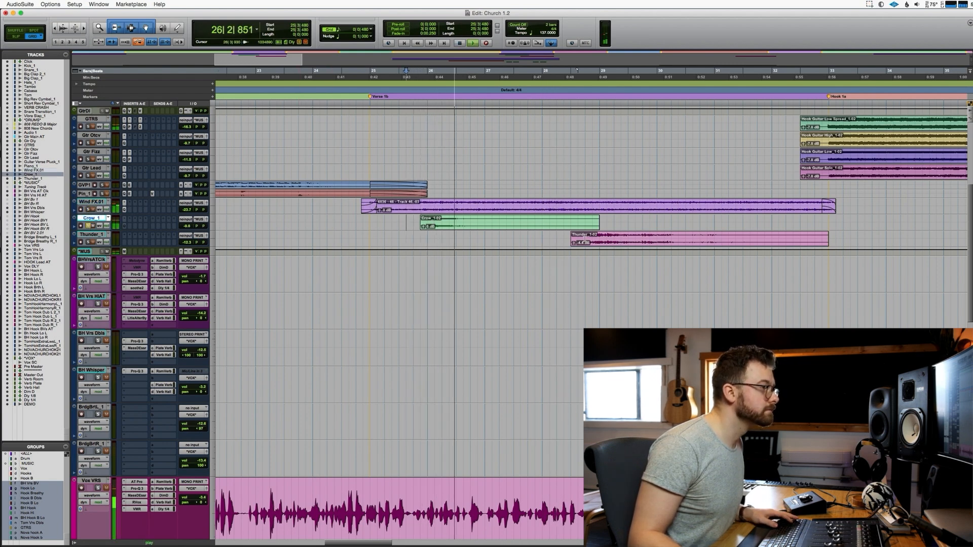
{"action": "left_click", "coordinate": [557, 239]}
{"action": "key", "text": "space"}
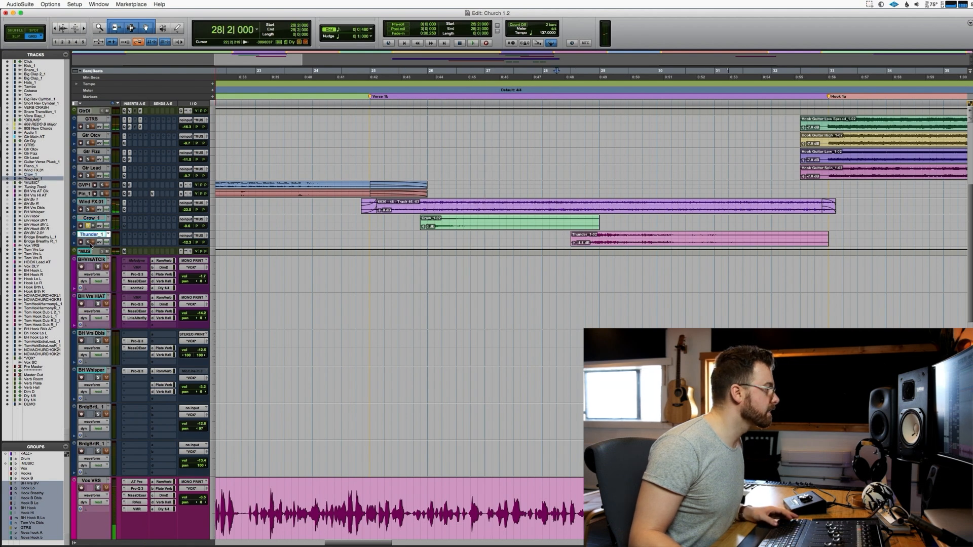
{"action": "key", "text": "space"}
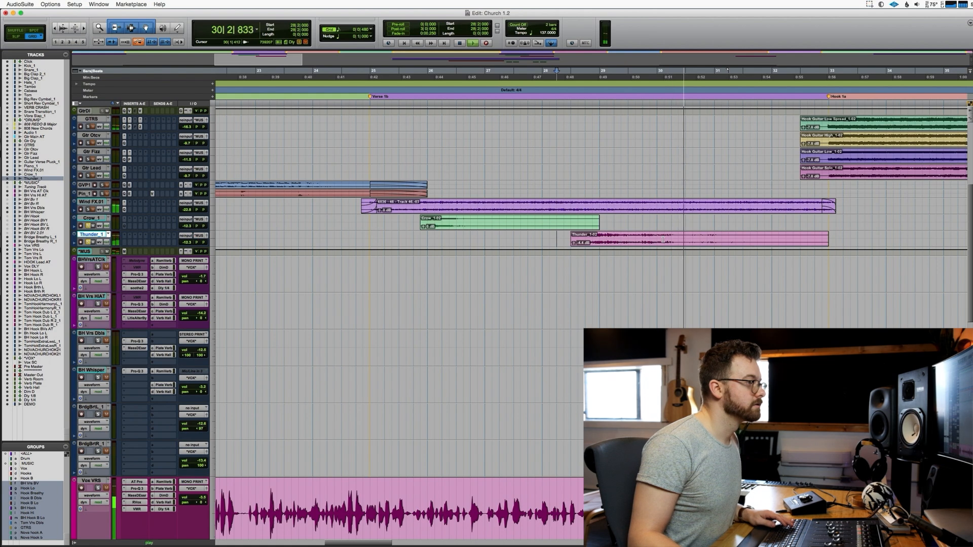
{"action": "key", "text": "r"}
{"action": "key", "text": "space"}
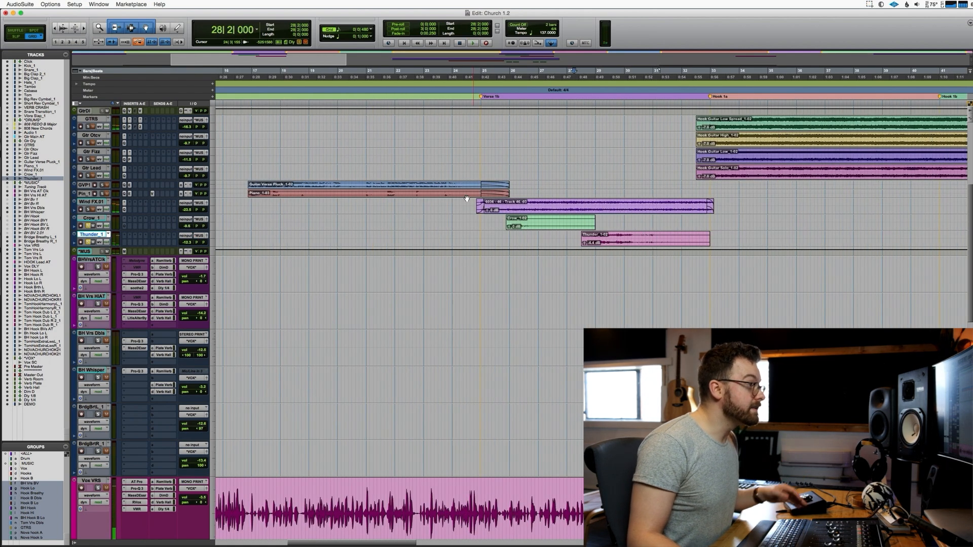
Play Verse 1b from the start of its wind clip to hear the wind, crow and thunder effects in the mix.
{"action": "left_click", "coordinate": [475, 203]}
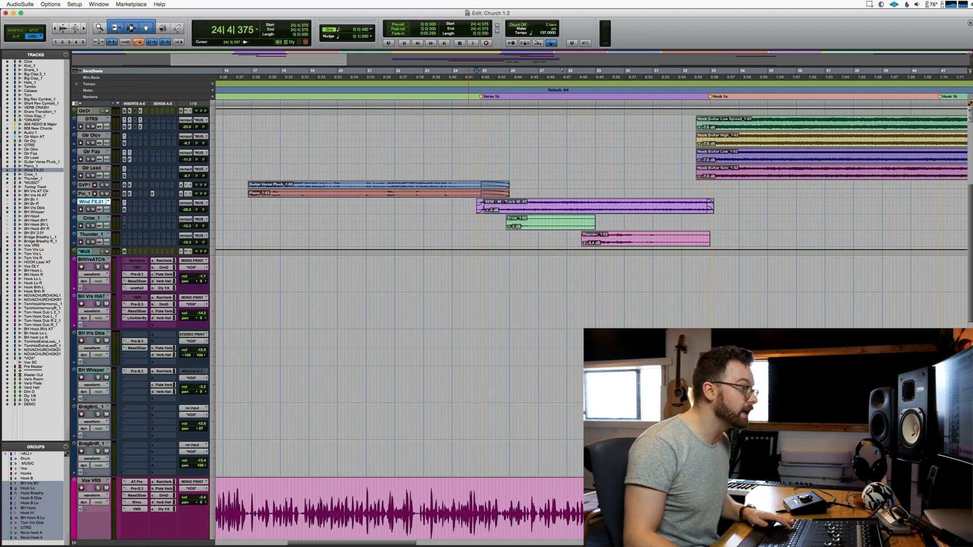
{"action": "key", "text": "t"}
{"action": "scroll", "coordinate": [548, 199], "scroll_direction": "right", "scroll_amount": 3}
{"action": "key", "text": "space"}
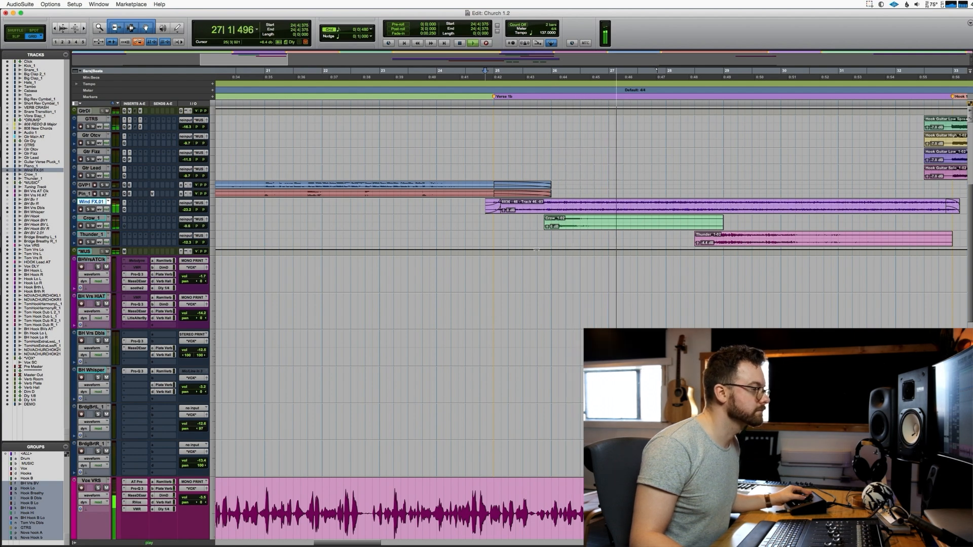
{"action": "scroll", "coordinate": [562, 234], "scroll_direction": "right", "scroll_amount": 3}
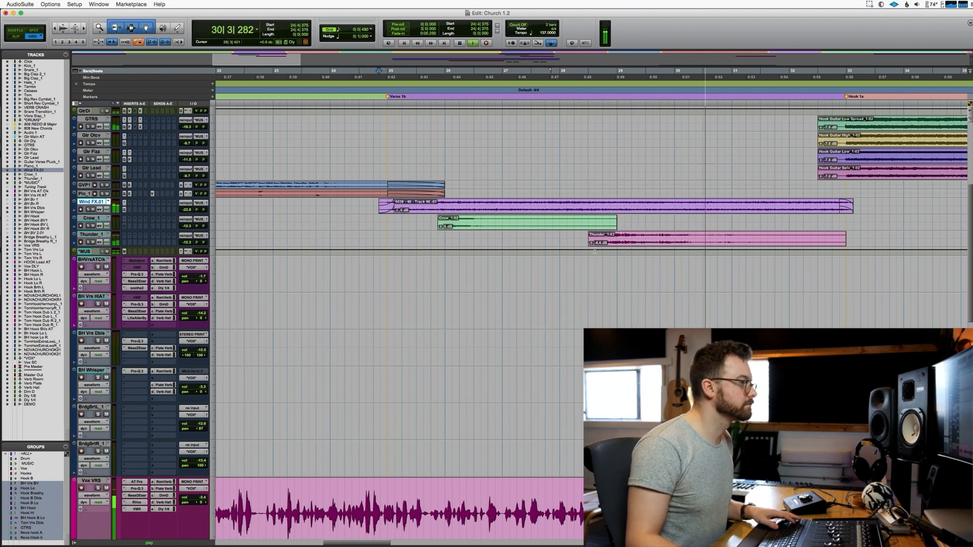
Stop playback, set the start point to 25|4|000 on the Tom Vrs Lo track and open its Little AlterBoy plug-in.
{"action": "key", "text": "space"}
{"action": "scroll", "coordinate": [405, 235], "scroll_direction": "down", "scroll_amount": 5}
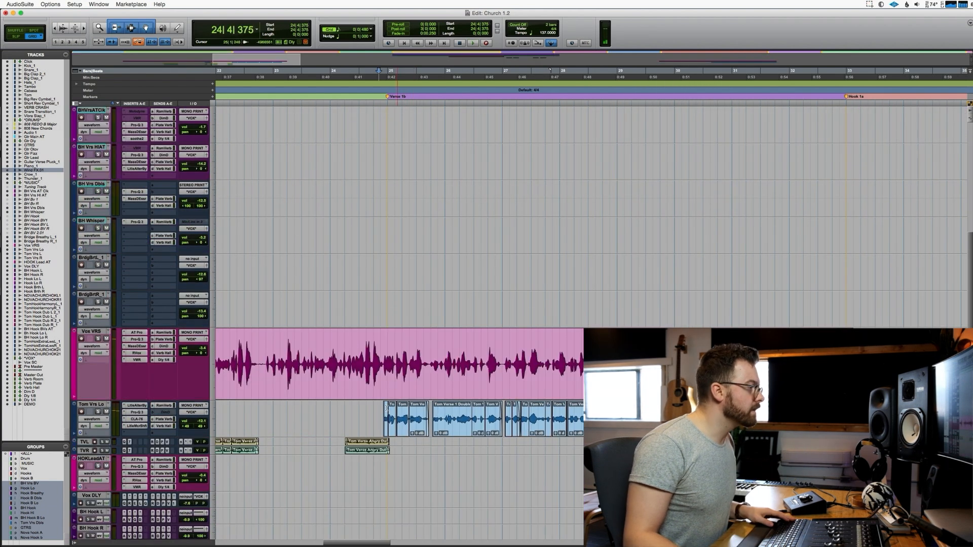
{"action": "left_click", "coordinate": [398, 420]}
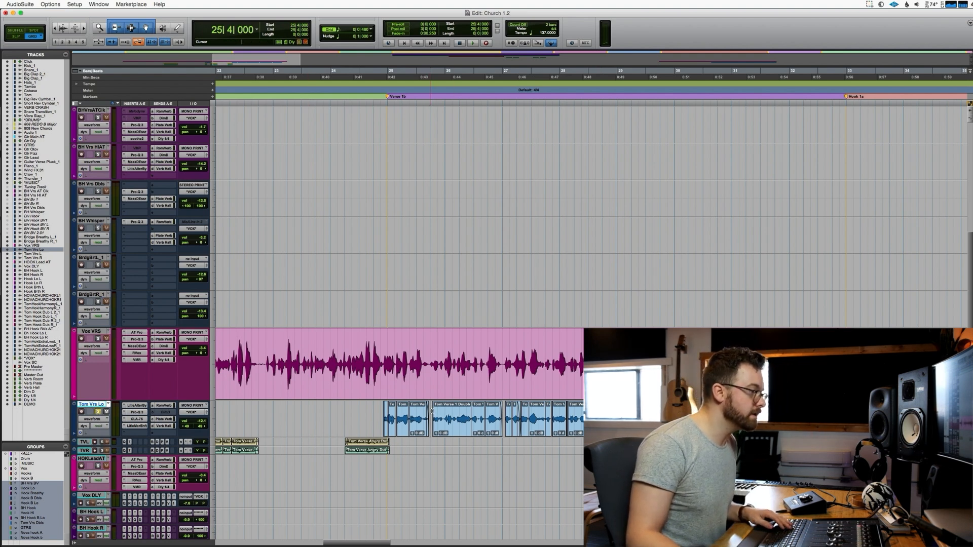
{"action": "scroll", "coordinate": [432, 409], "scroll_direction": "left", "scroll_amount": 4}
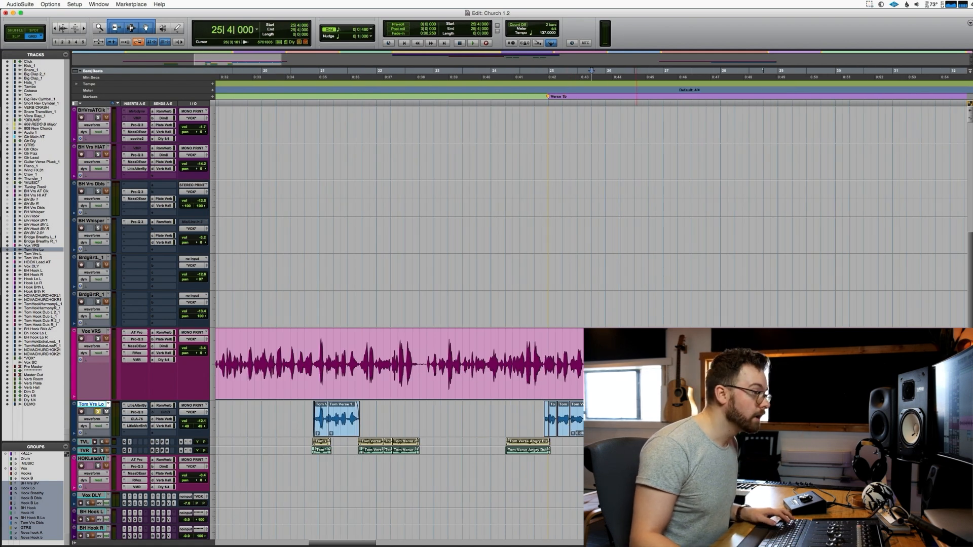
{"action": "scroll", "coordinate": [547, 422], "scroll_direction": "right", "scroll_amount": 2}
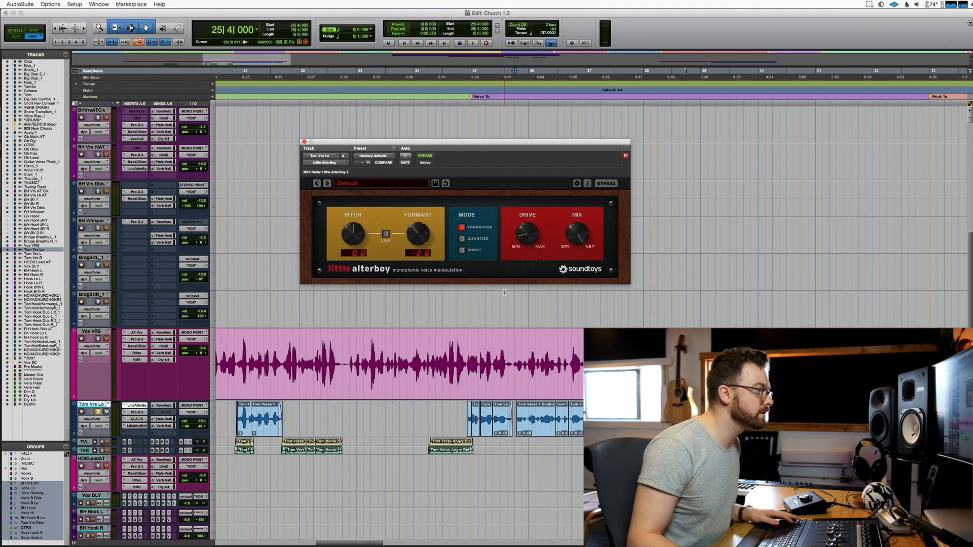
Audition the Tom Vrs Lo layer with the Vox VRS lead from 25|4|000 and close the Little AlterBoy plug-in.
{"action": "key", "text": "space"}
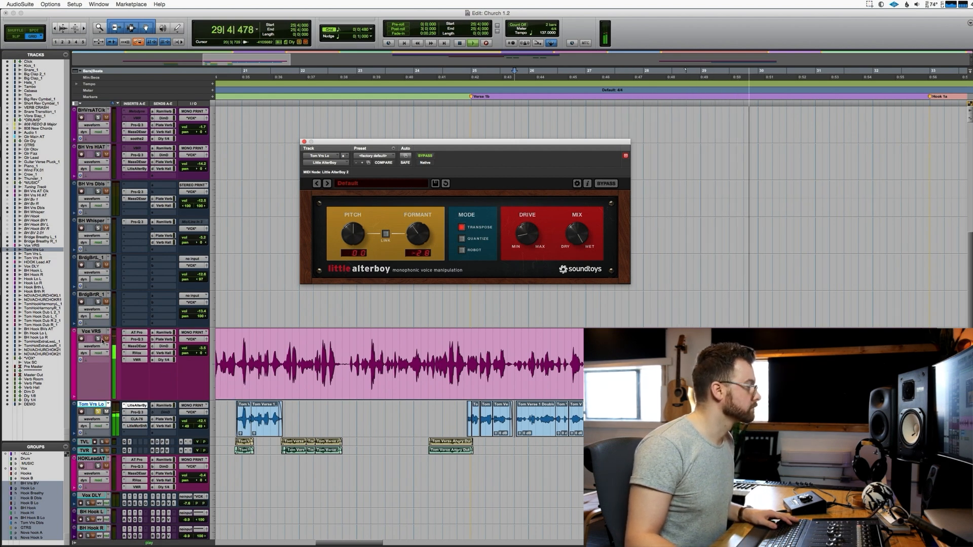
{"action": "key", "text": "space"}
{"action": "key", "text": "space"}
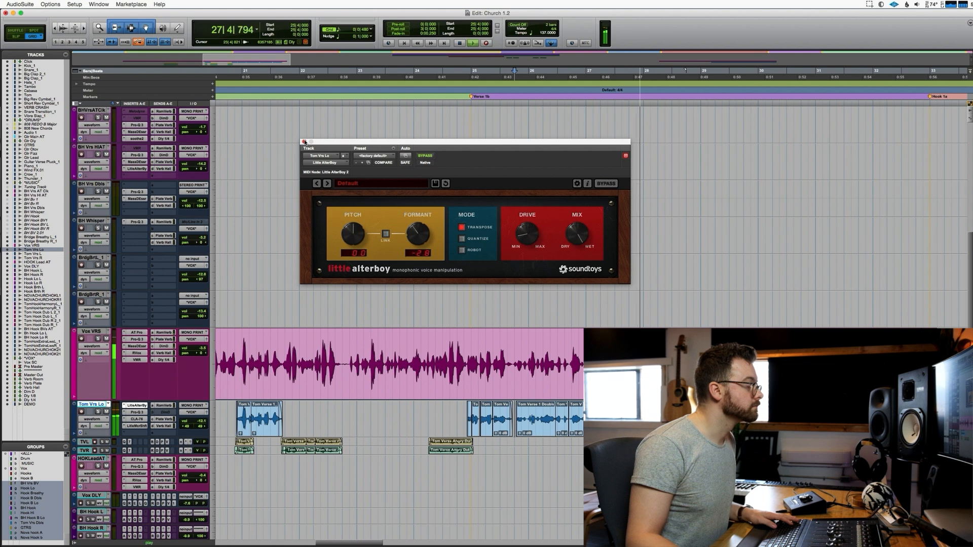
{"action": "key", "text": "space"}
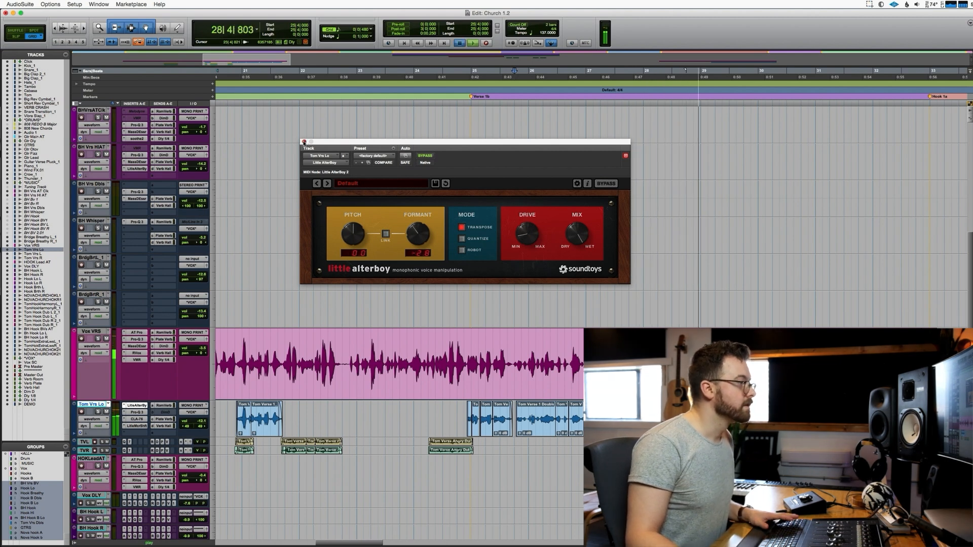
{"action": "left_click", "coordinate": [304, 142]}
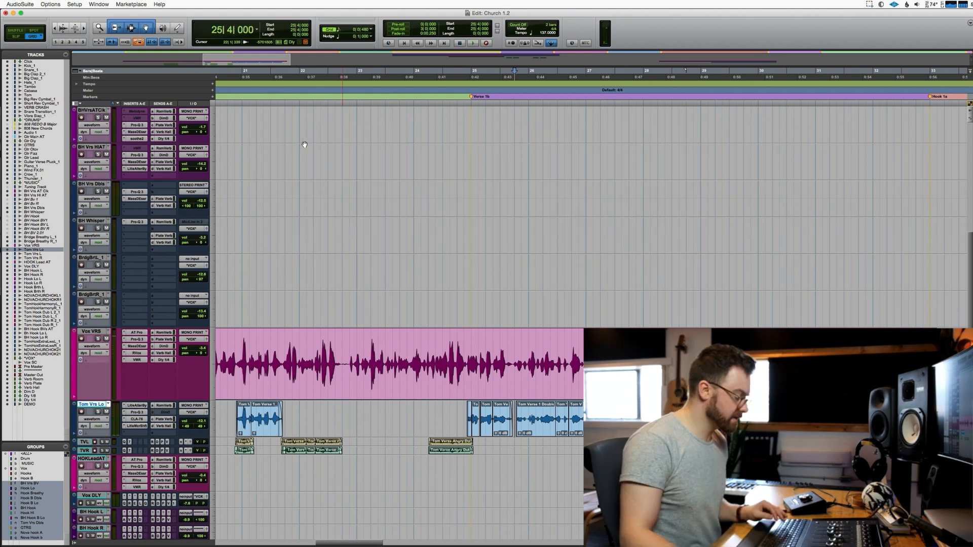
Set the playback start to 32|2|000 on the HOOK Lead AT track, just before Hook 1a.
{"action": "key", "text": "r"}
{"action": "key", "text": "r"}
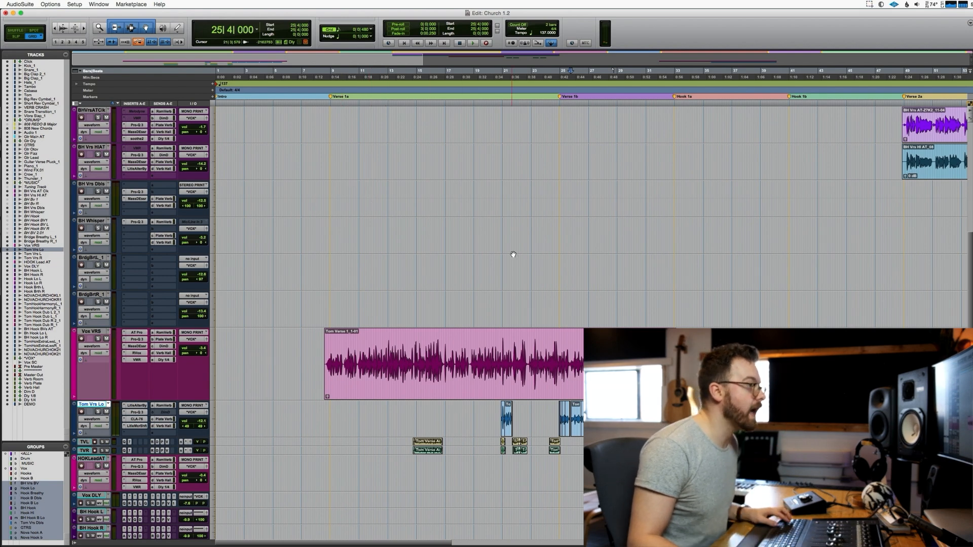
{"action": "scroll", "coordinate": [513, 254], "scroll_direction": "right", "scroll_amount": 5}
{"action": "scroll", "coordinate": [525, 313], "scroll_direction": "down", "scroll_amount": 2}
{"action": "left_click", "coordinate": [525, 313]}
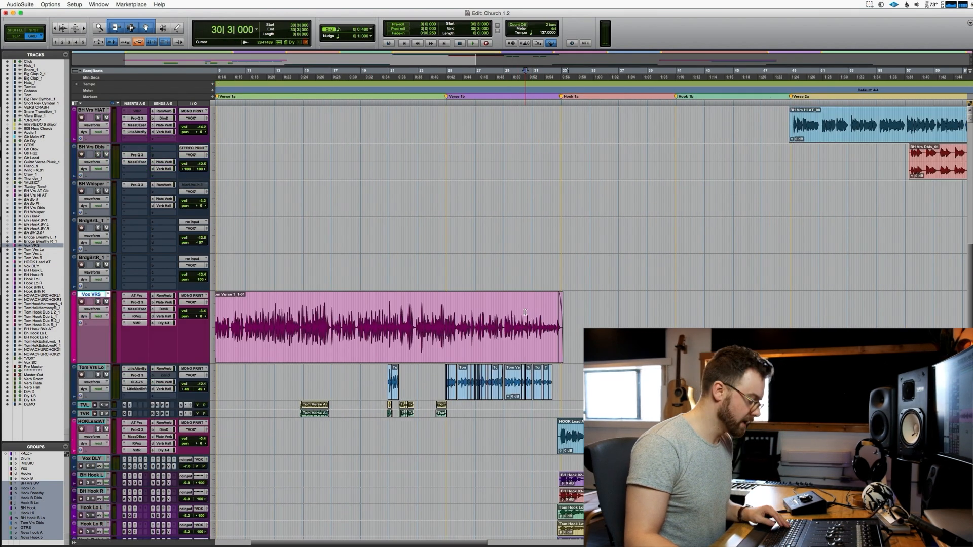
{"action": "key", "text": "t"}
{"action": "scroll", "coordinate": [628, 294], "scroll_direction": "up", "scroll_amount": 3}
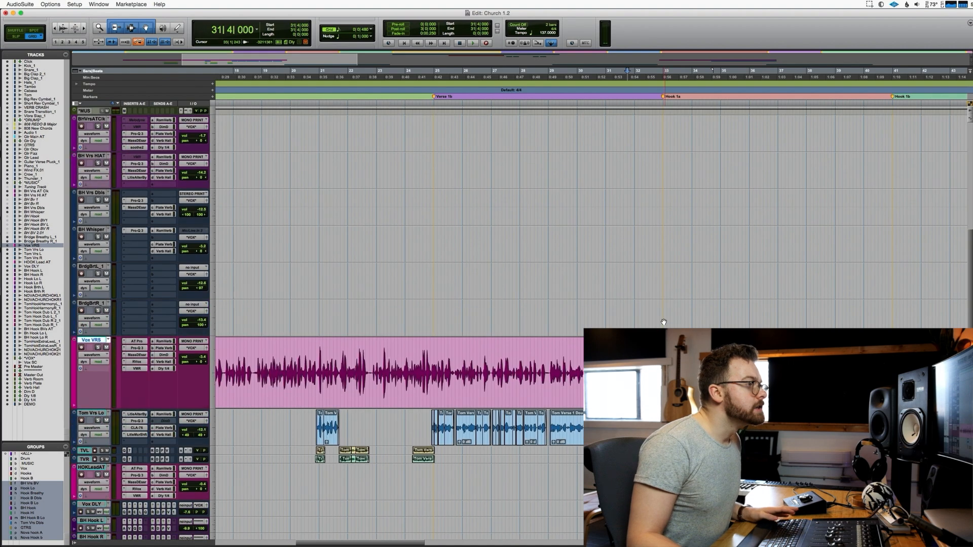
{"action": "scroll", "coordinate": [643, 294], "scroll_direction": "down", "scroll_amount": 2}
{"action": "left_click", "coordinate": [642, 479]}
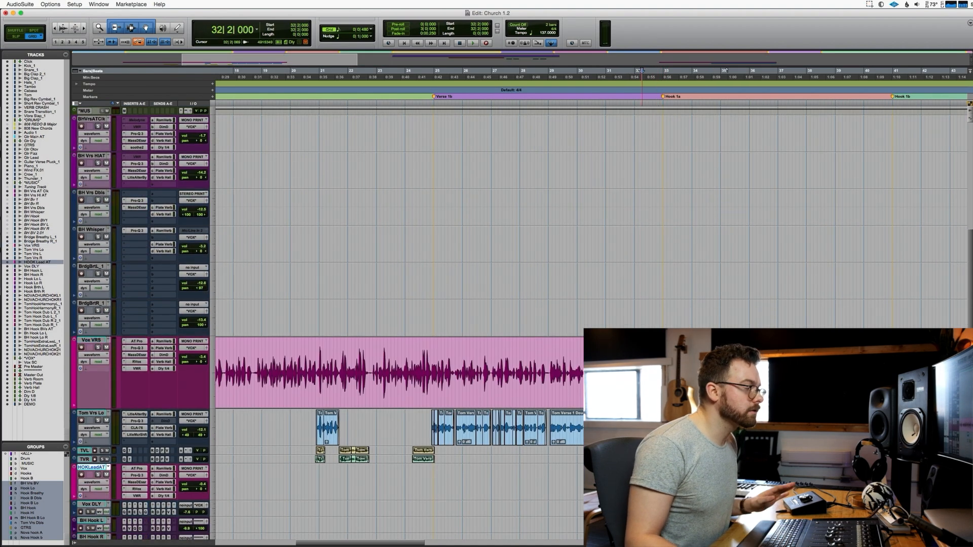
Play the full mix into Hook 1a while looking over the stacked hook vocal tracks.
{"action": "key", "text": "space"}
{"action": "scroll", "coordinate": [642, 456], "scroll_direction": "down", "scroll_amount": 4}
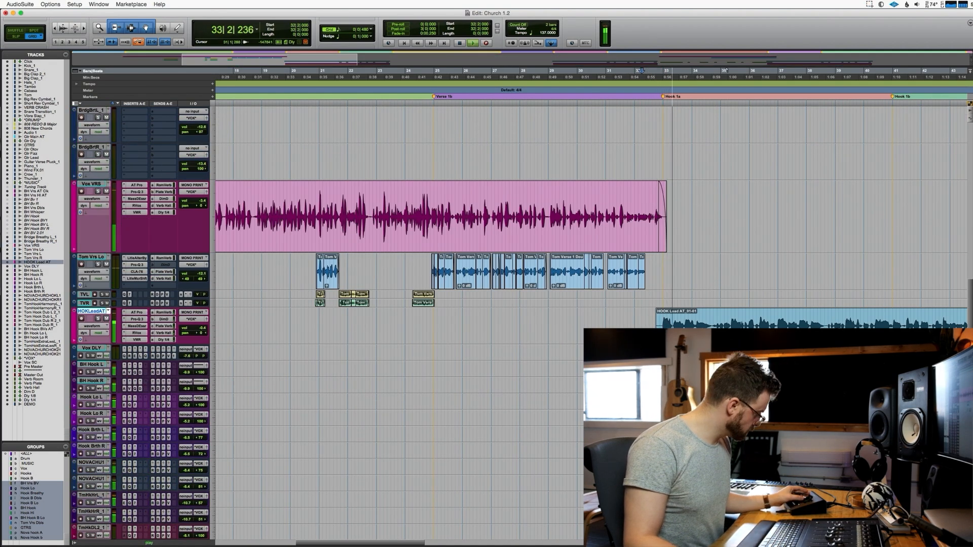
{"action": "scroll", "coordinate": [658, 165], "scroll_direction": "down", "scroll_amount": 5}
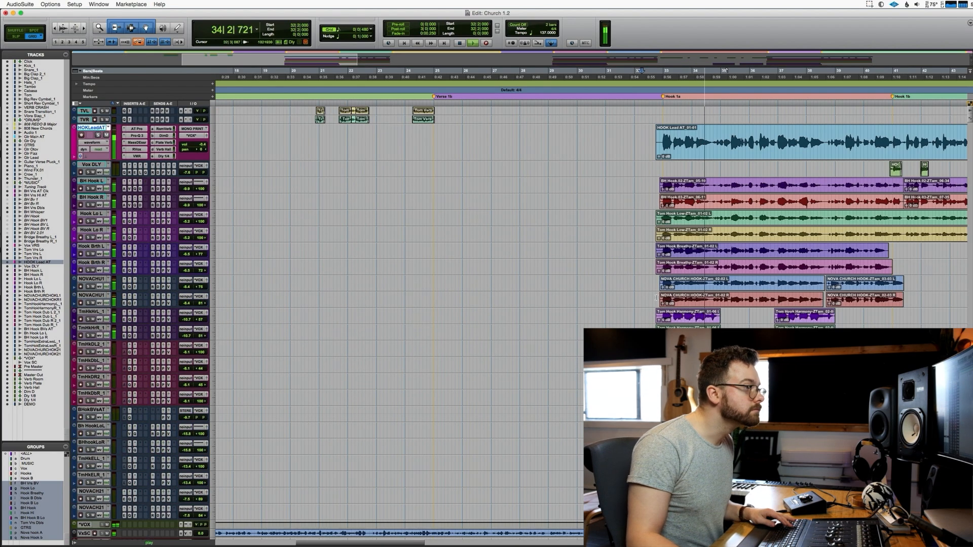
{"action": "key", "text": "super+bracketleft"}
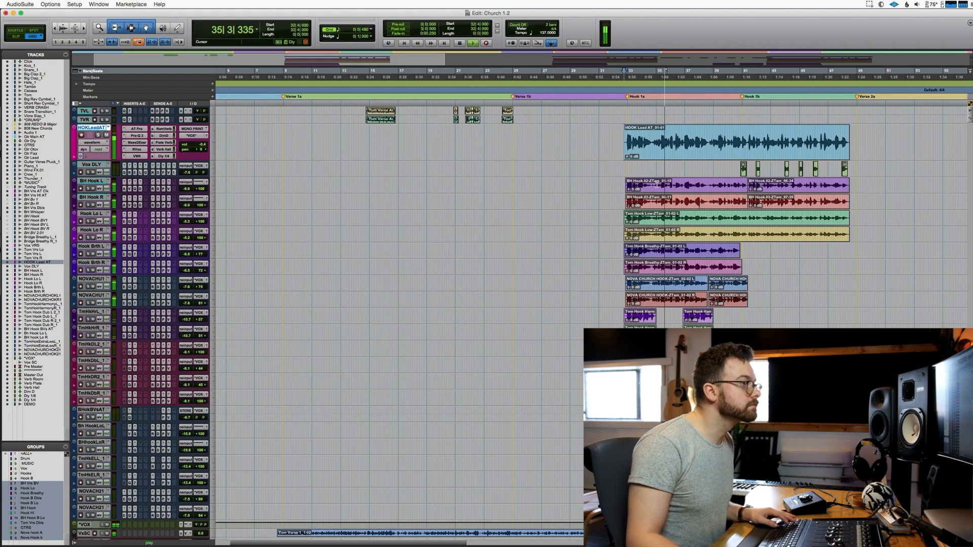
{"action": "scroll", "coordinate": [656, 184], "scroll_direction": "up", "scroll_amount": 10}
{"action": "key", "text": "space"}
Select across the four hook guitar tracks from GTRS to Gtr Lead at 32|4|480 and audition the soloed guitars.
{"action": "scroll", "coordinate": [637, 224], "scroll_direction": "up", "scroll_amount": 8}
{"action": "left_click_drag", "start_coordinate": [611, 259], "coordinate": [611, 207]}
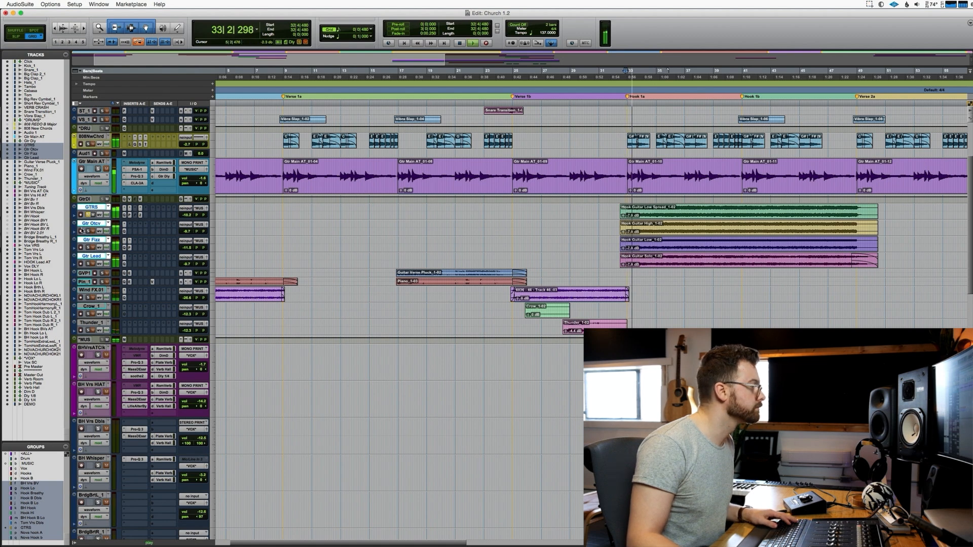
{"action": "key", "text": "space"}
{"action": "key", "text": "space"}
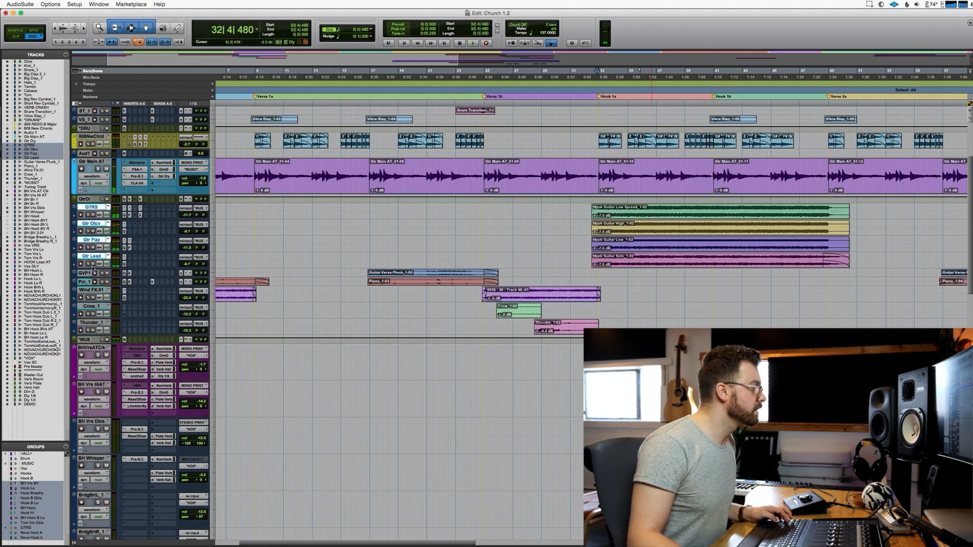
Audition the Gtr Lead track soloed, followed by the drum, 808 and guitar tracks together from 32|4|480.
{"action": "key", "text": "space"}
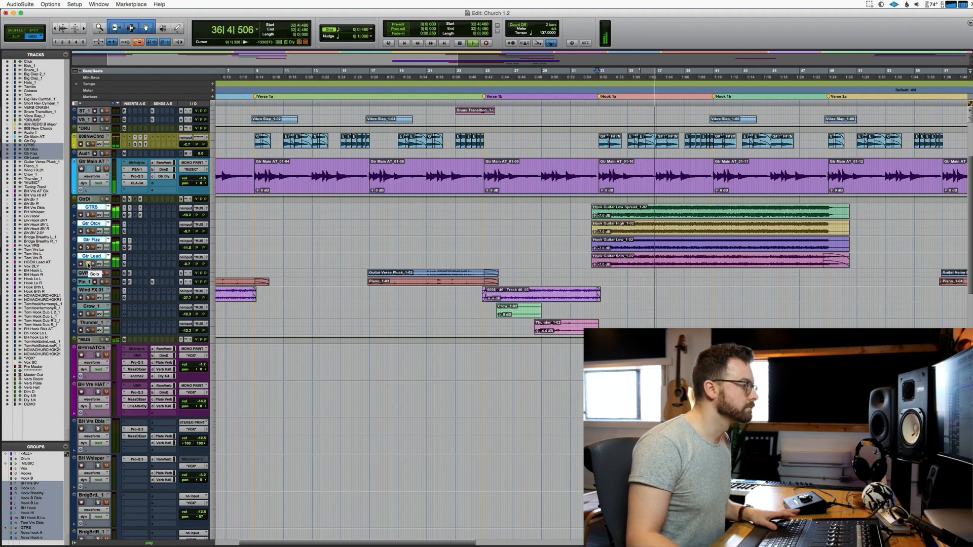
{"action": "scroll", "coordinate": [91, 260], "scroll_direction": "up", "scroll_amount": 5}
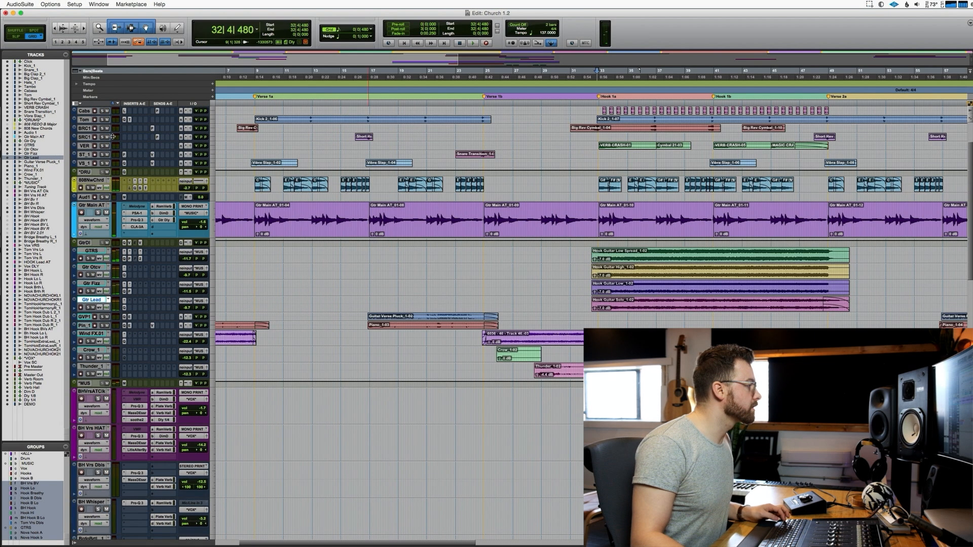
{"action": "key", "text": "space"}
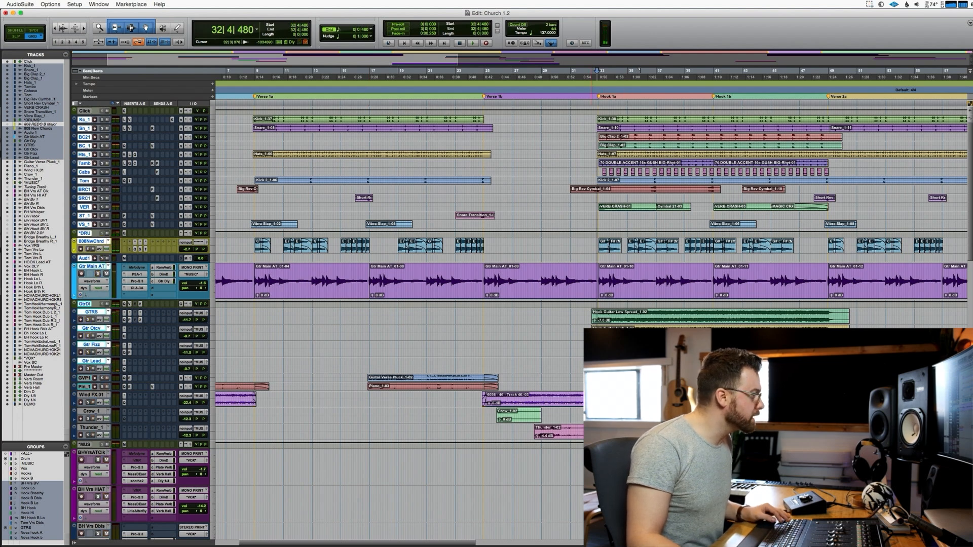
Audition the HOOK Lead AT vocal soloed from 32|4|480, just before Hook 1a.
{"action": "scroll", "coordinate": [592, 327], "scroll_direction": "down", "scroll_amount": 10}
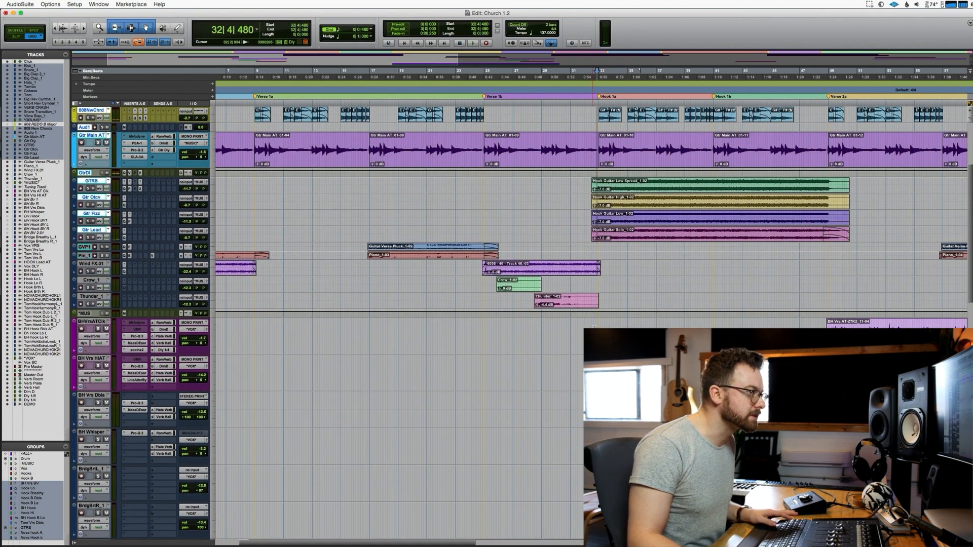
{"action": "scroll", "coordinate": [593, 327], "scroll_direction": "down", "scroll_amount": 20}
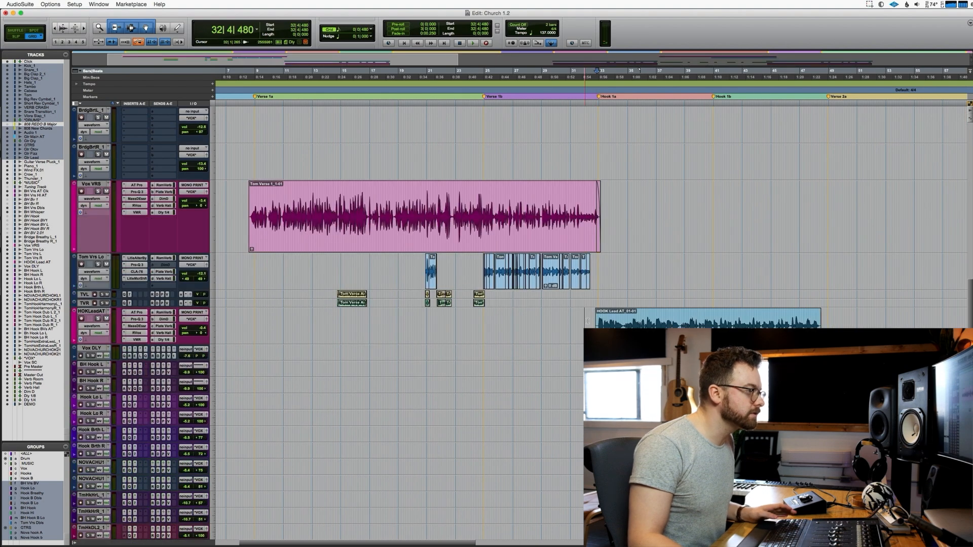
{"action": "left_click", "coordinate": [585, 319]}
{"action": "scroll", "coordinate": [603, 243], "scroll_direction": "down", "scroll_amount": 13}
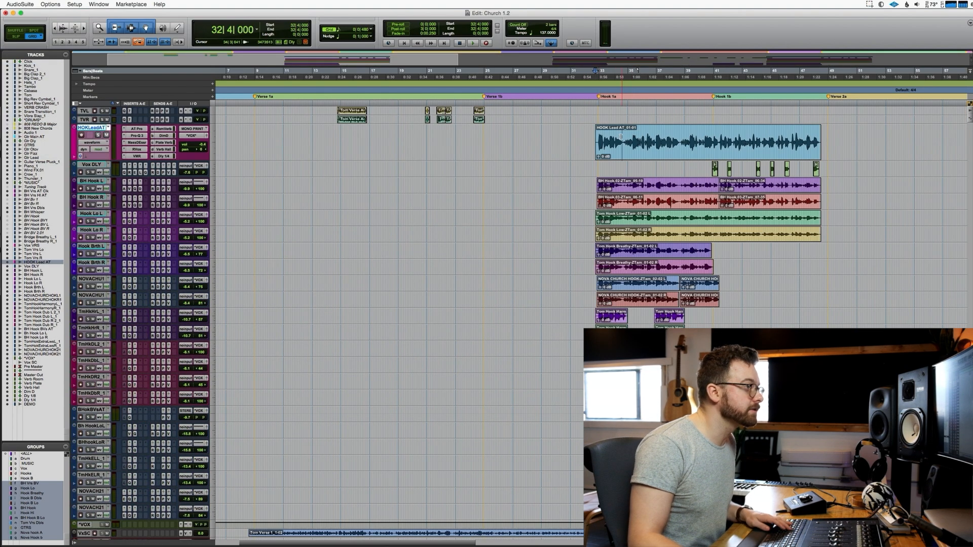
{"action": "left_click", "coordinate": [621, 137]}
{"action": "key", "text": "super+bracketright"}
{"action": "key", "text": "super+bracketright"}
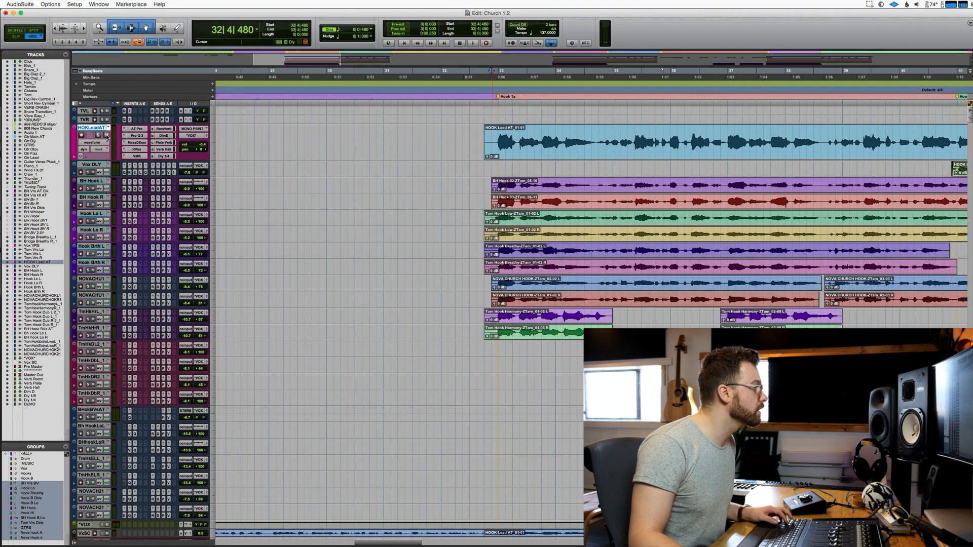
{"action": "key", "text": "space"}
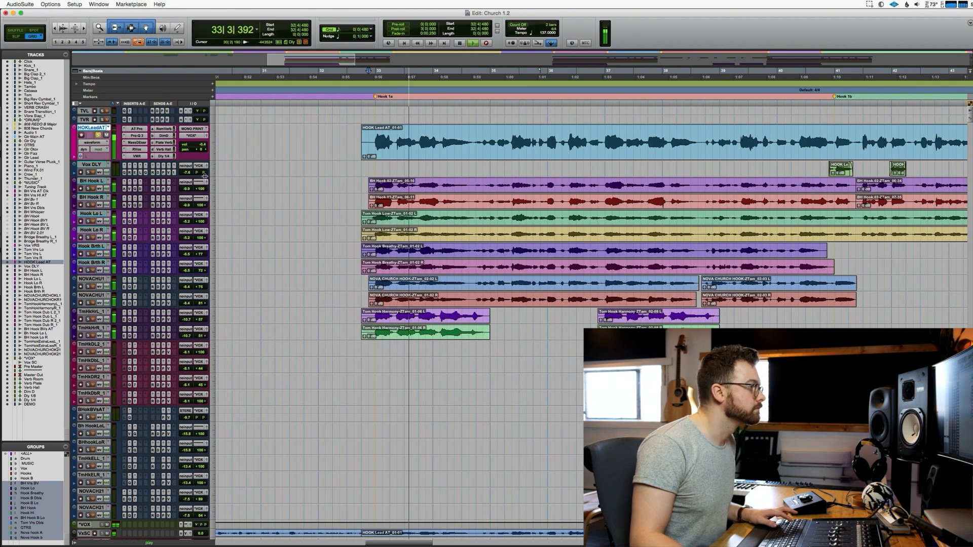
{"action": "key", "text": "space"}
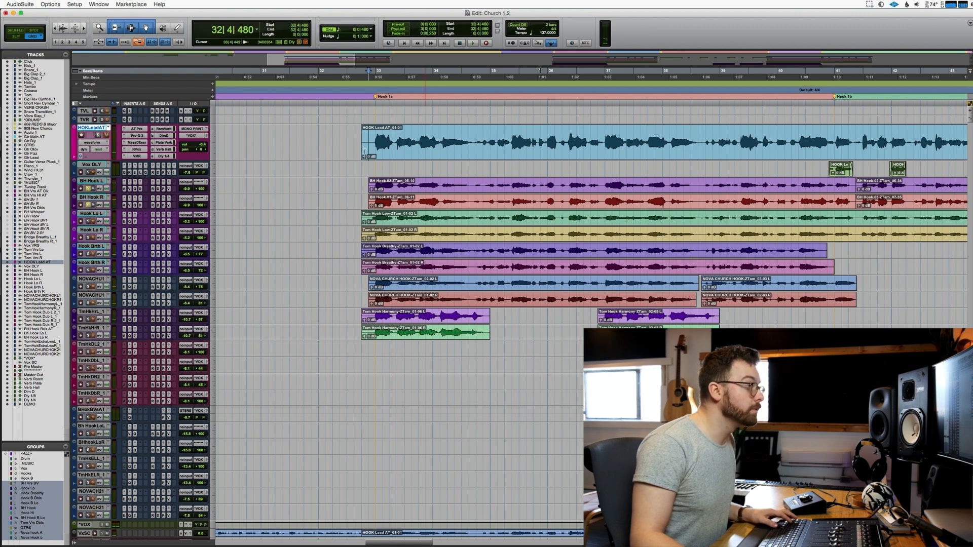
Audition the BH Hook, Hook Lo, Hook Brth and NOVACHURCHOK left and right vocal pairs soloed in turn from 32|4|480.
{"action": "left_click", "coordinate": [363, 182]}
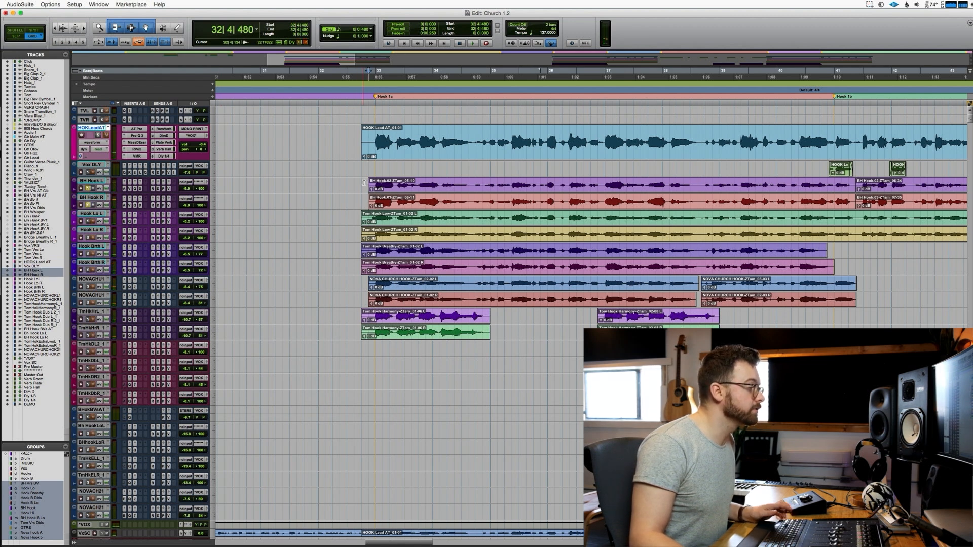
{"action": "key", "text": "space"}
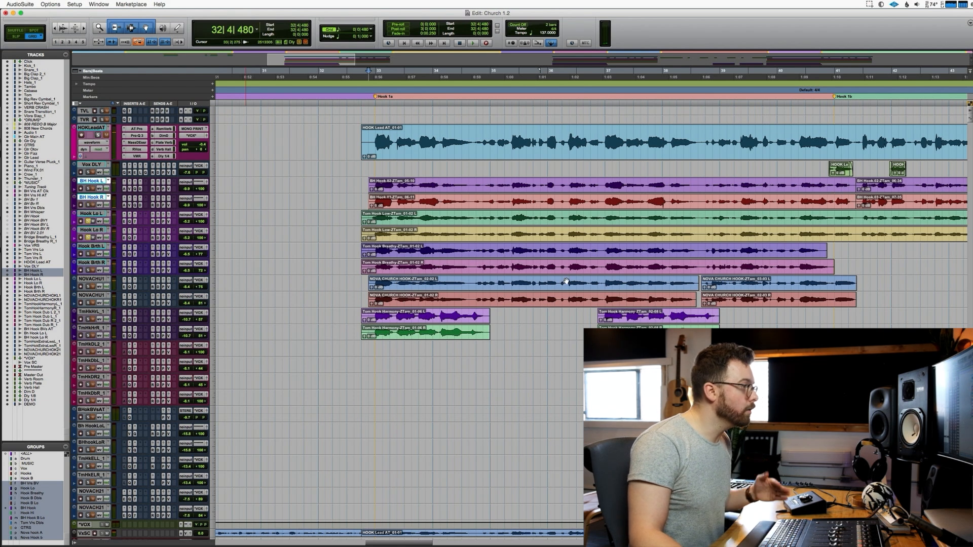
{"action": "key", "text": "space"}
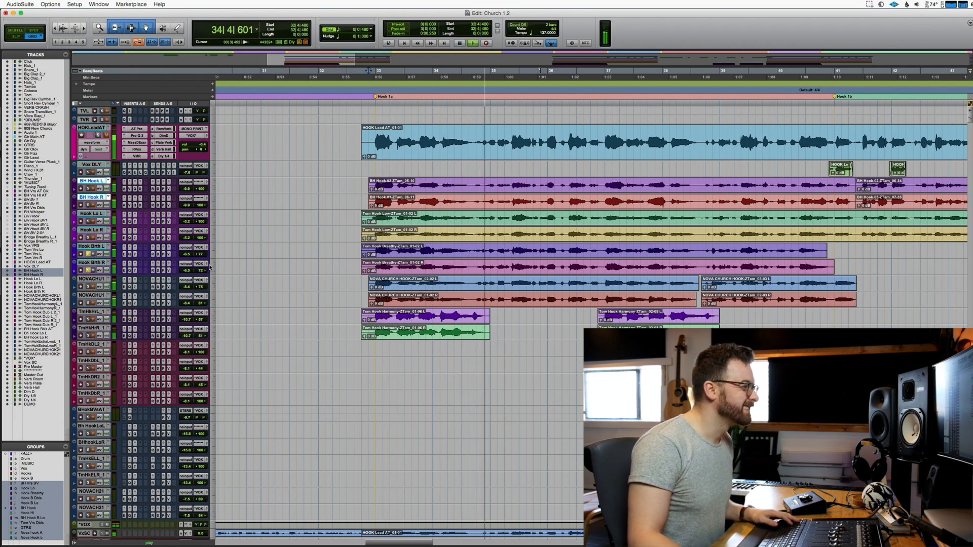
{"action": "key", "text": "space"}
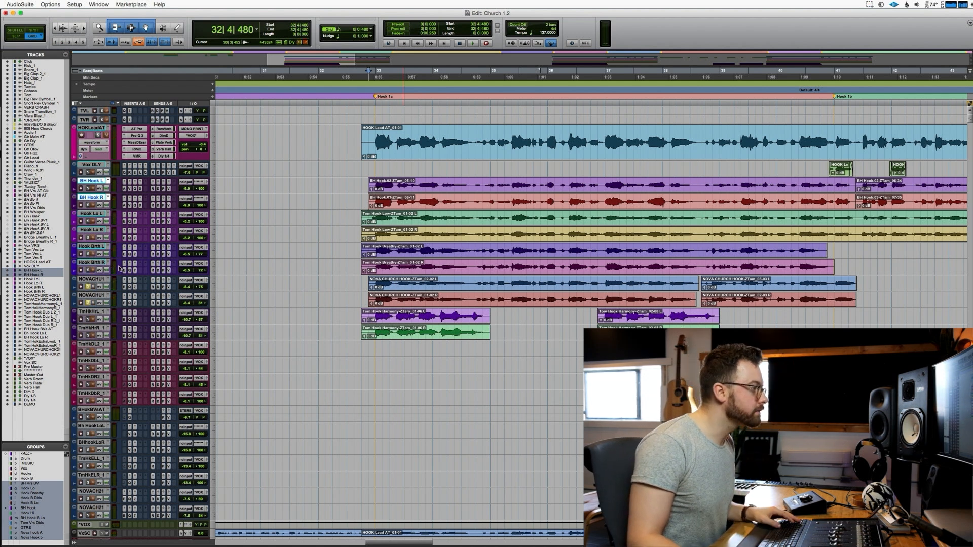
{"action": "key", "text": "space"}
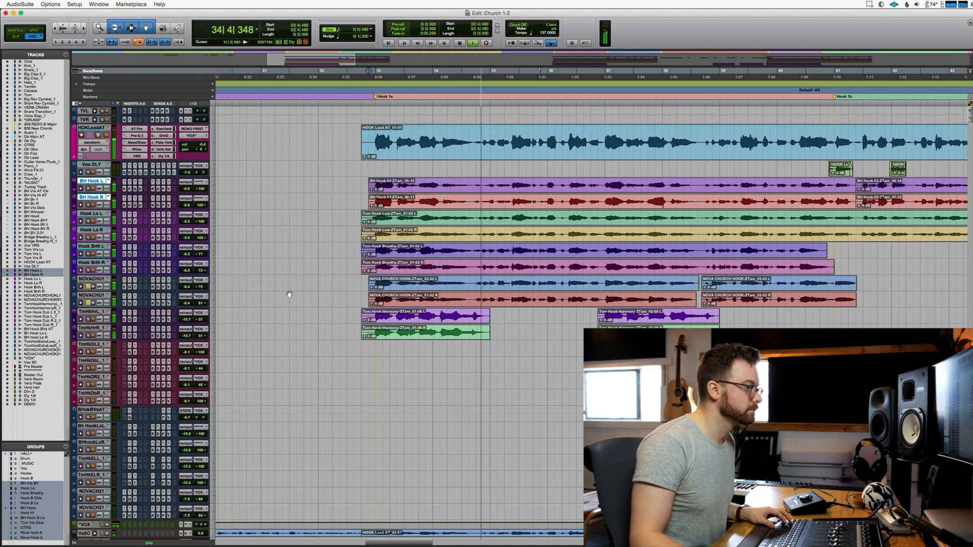
{"action": "key", "text": "space"}
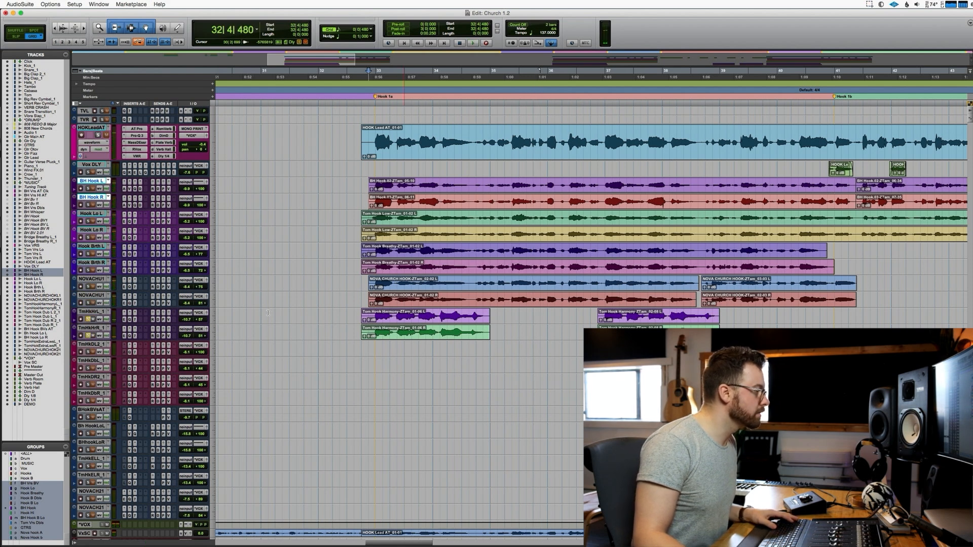
Audition the soloed left and right Tom Hook Harmony tracks, starting playback just before Hook 1a.
{"action": "left_click", "coordinate": [373, 316]}
{"action": "key", "text": "super+bracketright"}
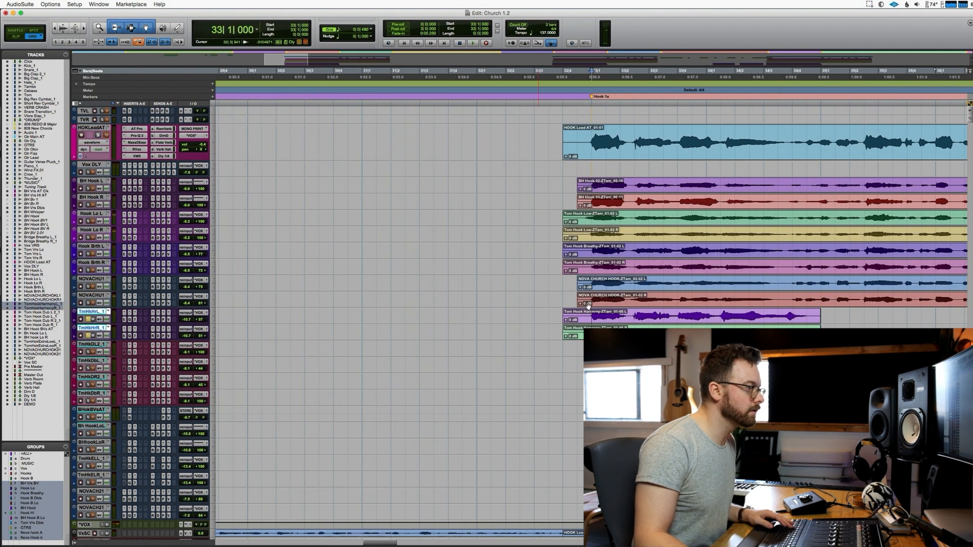
{"action": "key", "text": "space"}
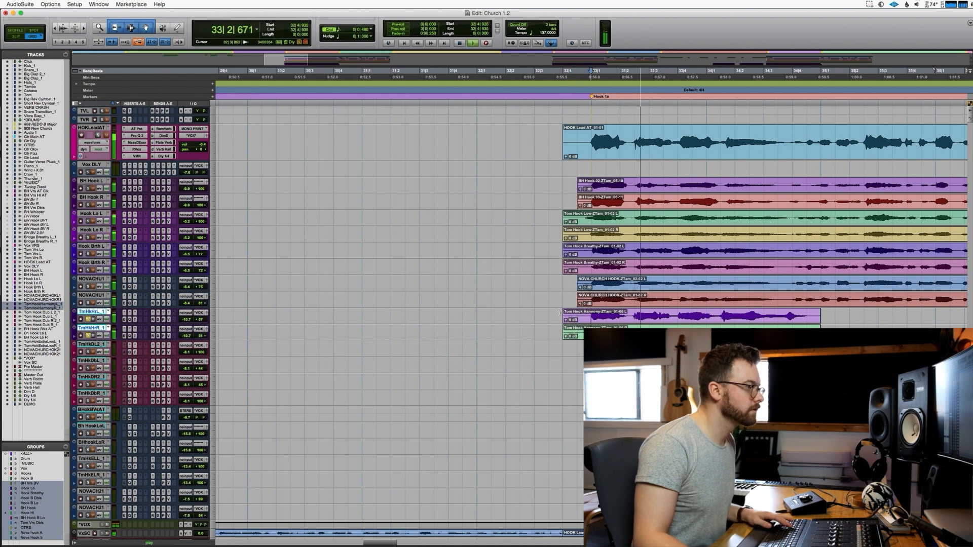
{"action": "key", "text": "super+bracketleft"}
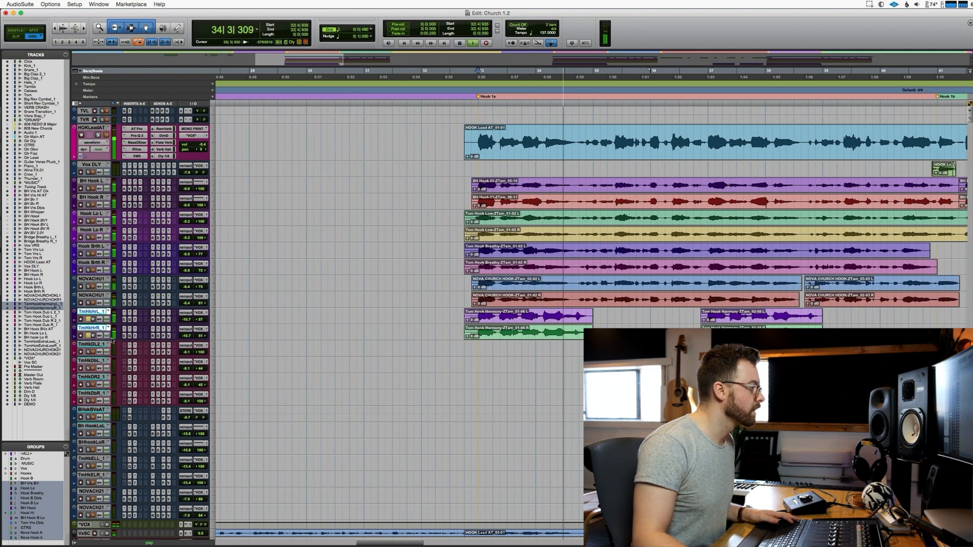
Audition all the Hook 1a vocals, from HOOK Lead AT to the Tom Hook Harmony pair, soloed together from 33|1|000.
{"action": "left_click", "coordinate": [96, 328]}
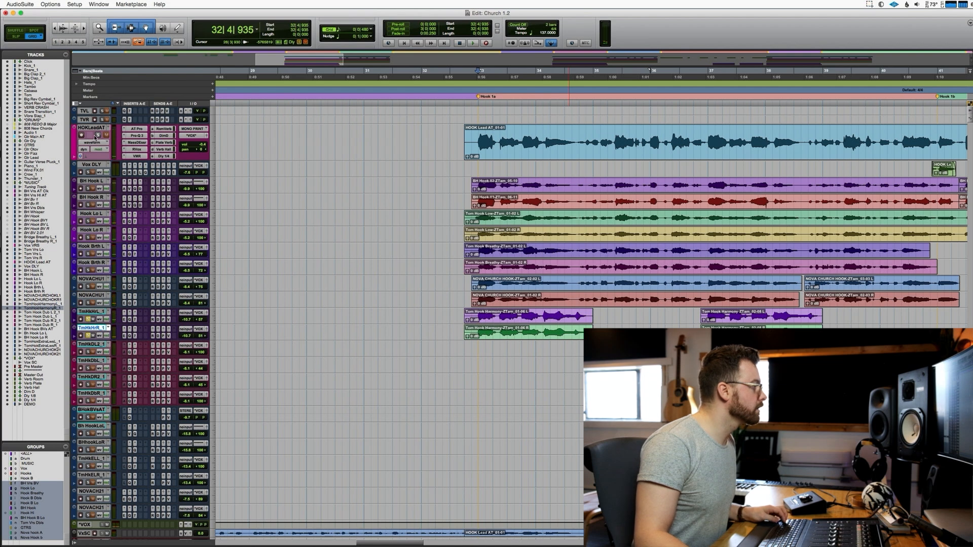
{"action": "left_click", "coordinate": [95, 137], "text": "shift"}
{"action": "left_click", "coordinate": [476, 137]}
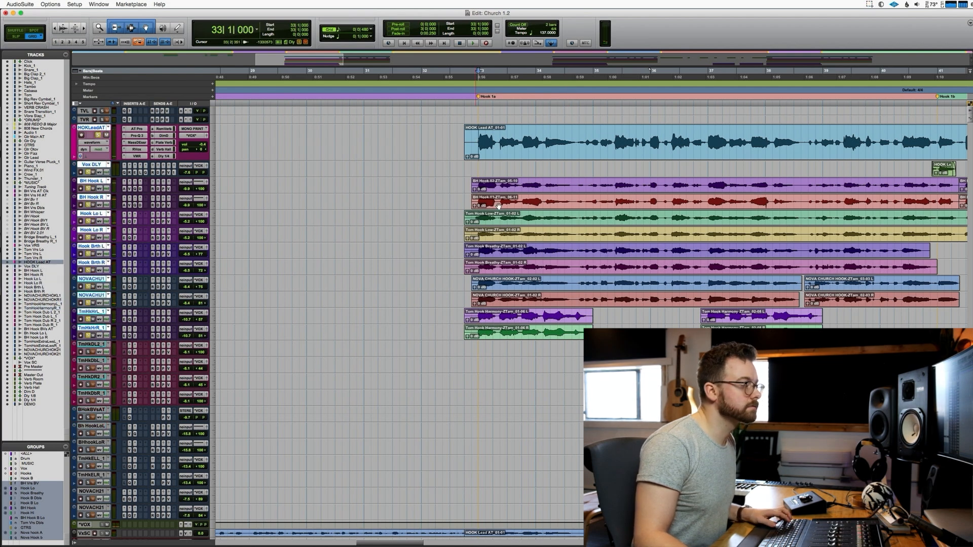
{"action": "key", "text": "space"}
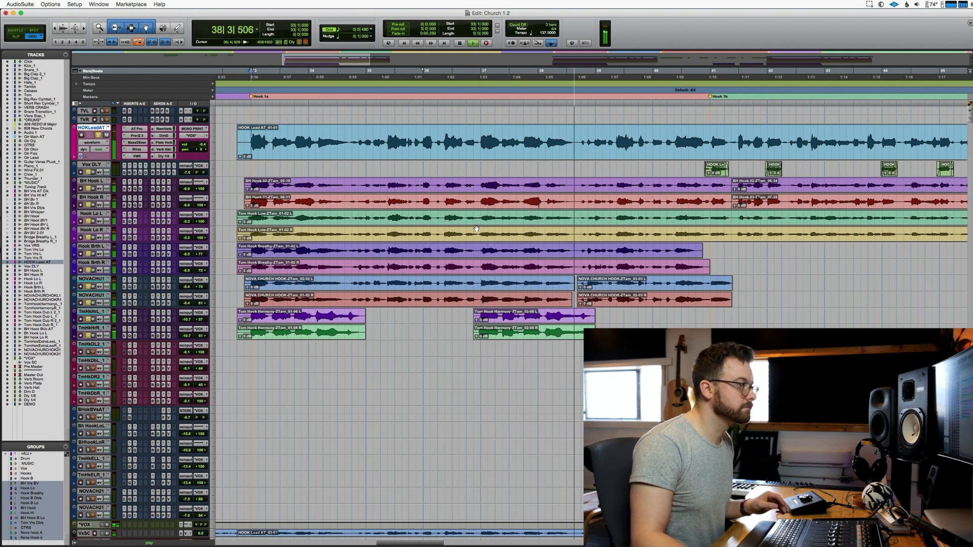
{"action": "scroll", "coordinate": [606, 199], "scroll_direction": "right", "scroll_amount": 5}
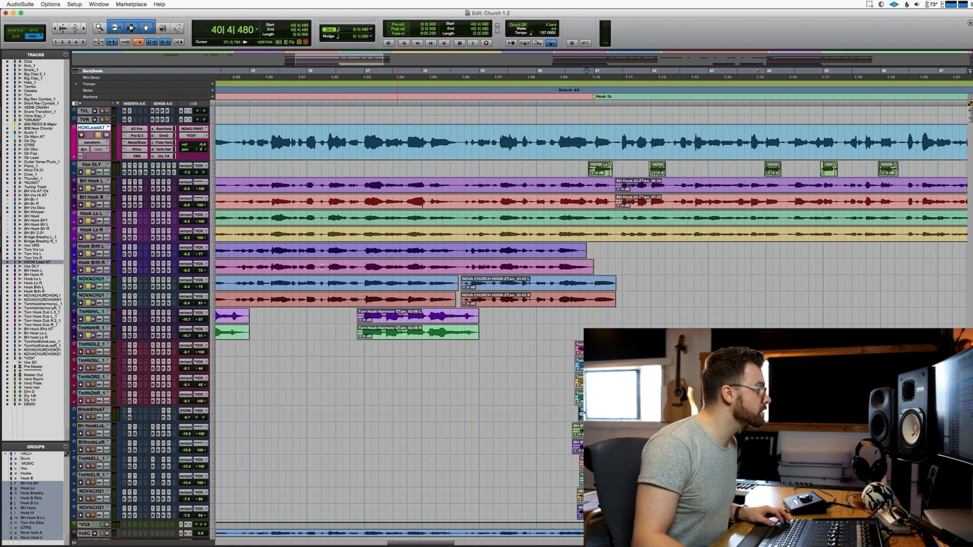
Audition the four Tom Hook Dub tracks soloed from 40|3|645, just before Hook 1b.
{"action": "scroll", "coordinate": [532, 354], "scroll_direction": "right", "scroll_amount": 2}
{"action": "left_click", "coordinate": [548, 345]}
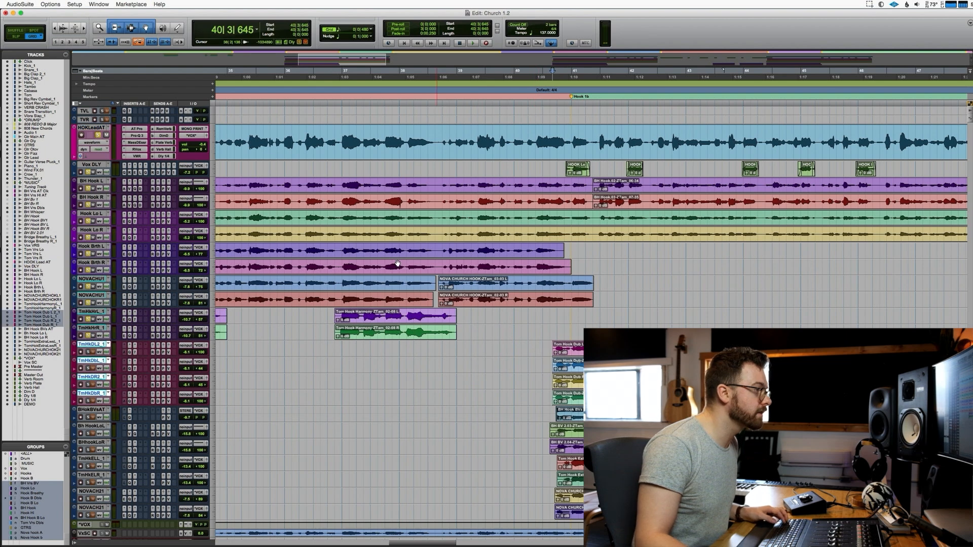
{"action": "scroll", "coordinate": [525, 310], "scroll_direction": "right", "scroll_amount": 5}
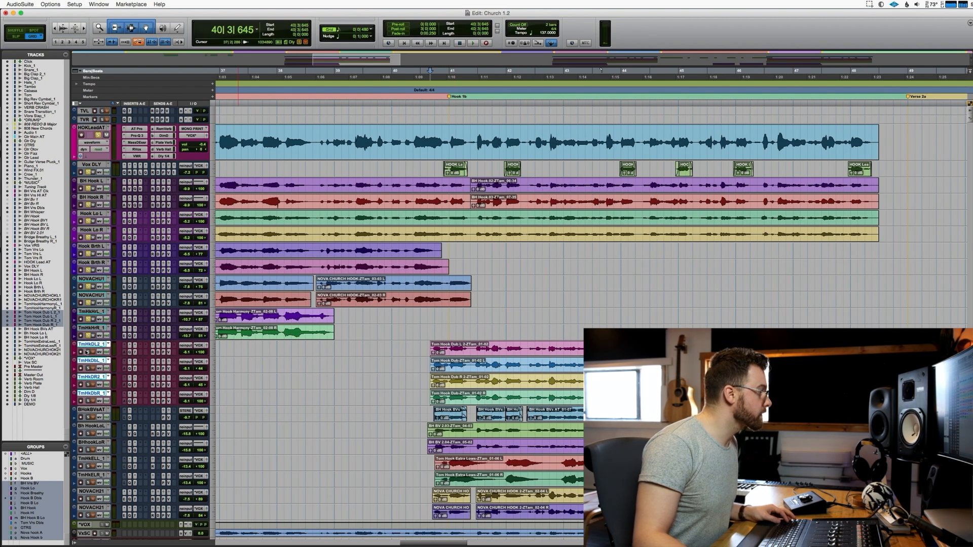
{"action": "key", "text": "space"}
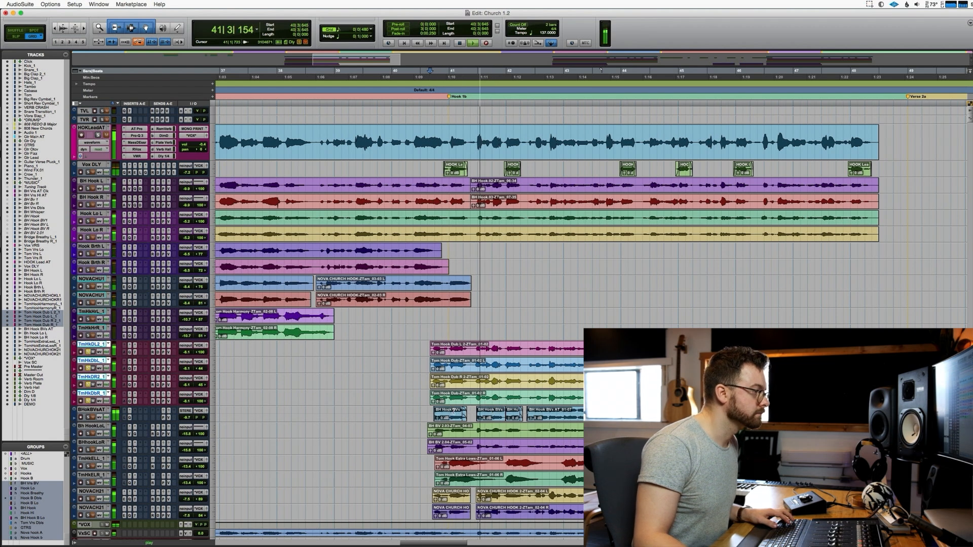
{"action": "key", "text": "space"}
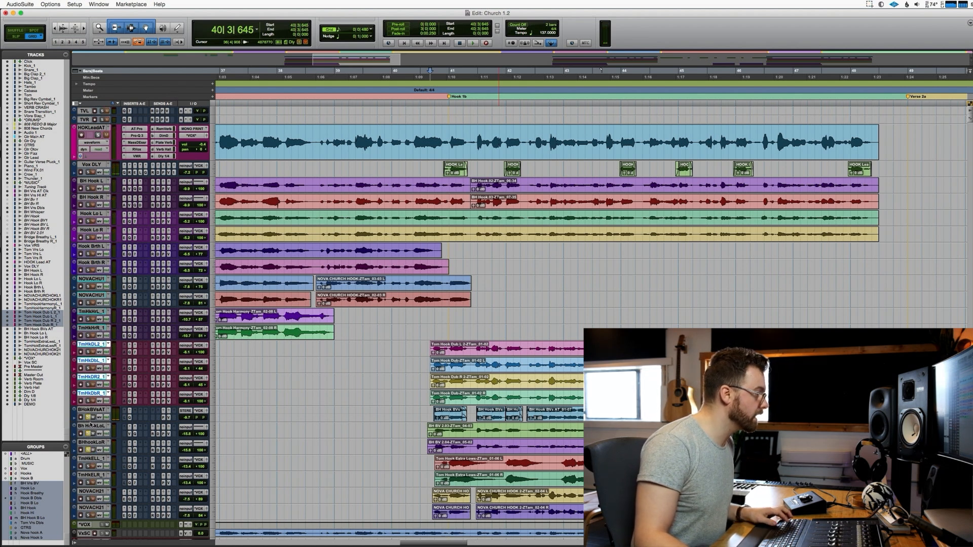
Audition the BH Hook BVs AT track soloed from 40|3|645, followed by the second NOVACHURCHOK pair from 40|3|817.
{"action": "key", "text": "space"}
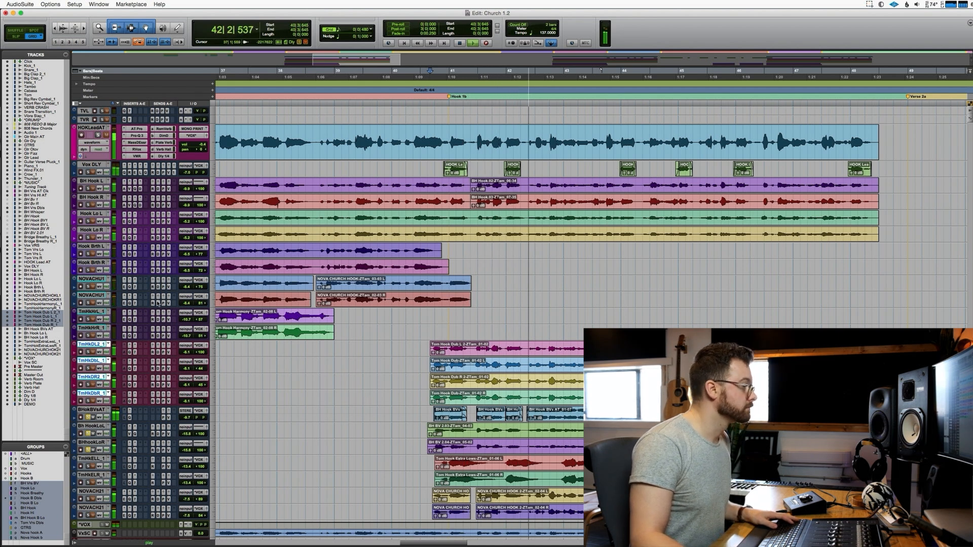
{"action": "key", "text": "space"}
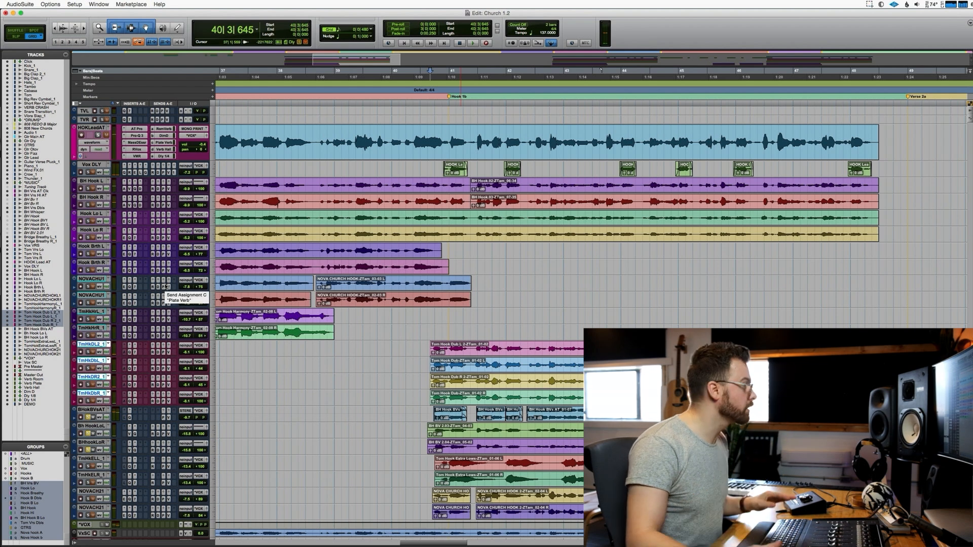
{"action": "key", "text": "space"}
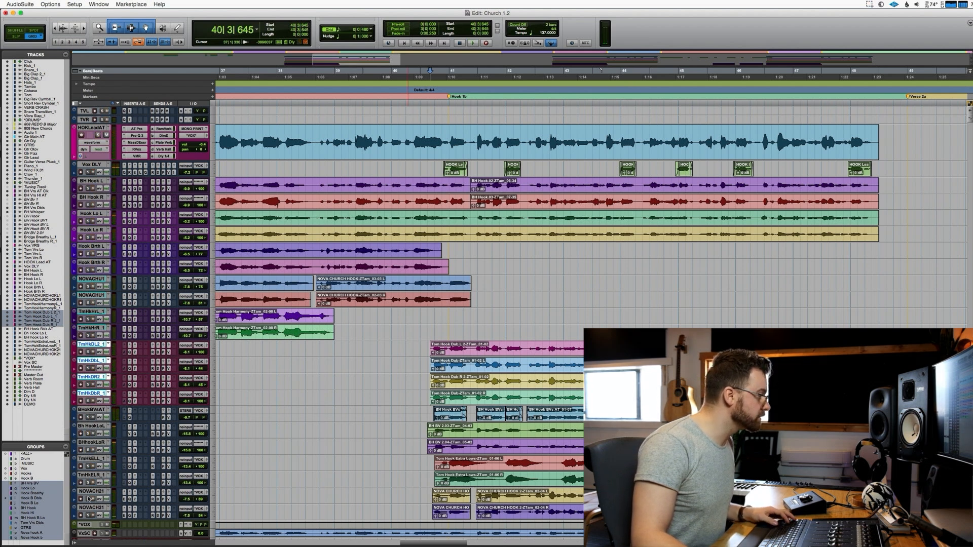
{"action": "left_click", "coordinate": [441, 499]}
{"action": "key", "text": "space"}
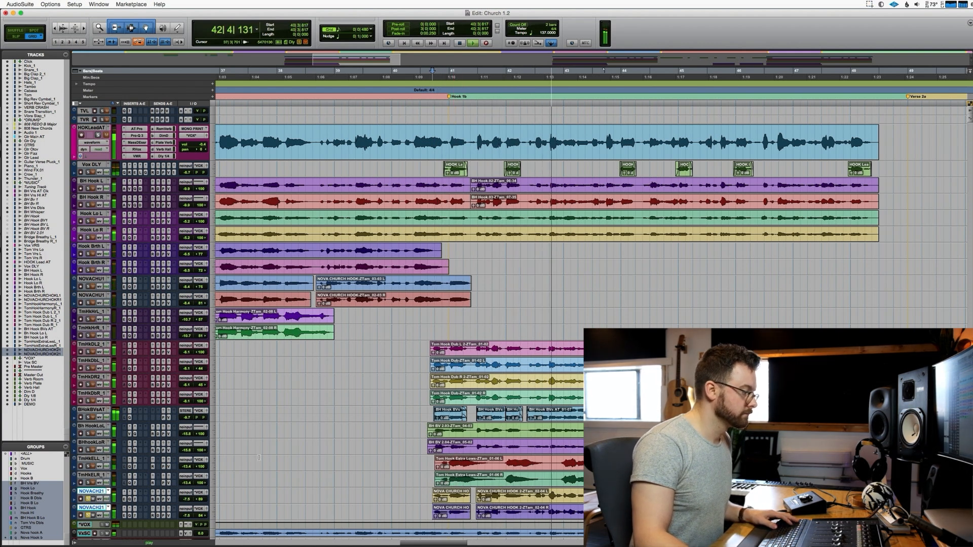
Audition every hook vocal track from HOOK Lead AT down to the second NOVACHURCHOK pair, soloed together from 40|3|817.
{"action": "left_click", "coordinate": [92, 509]}
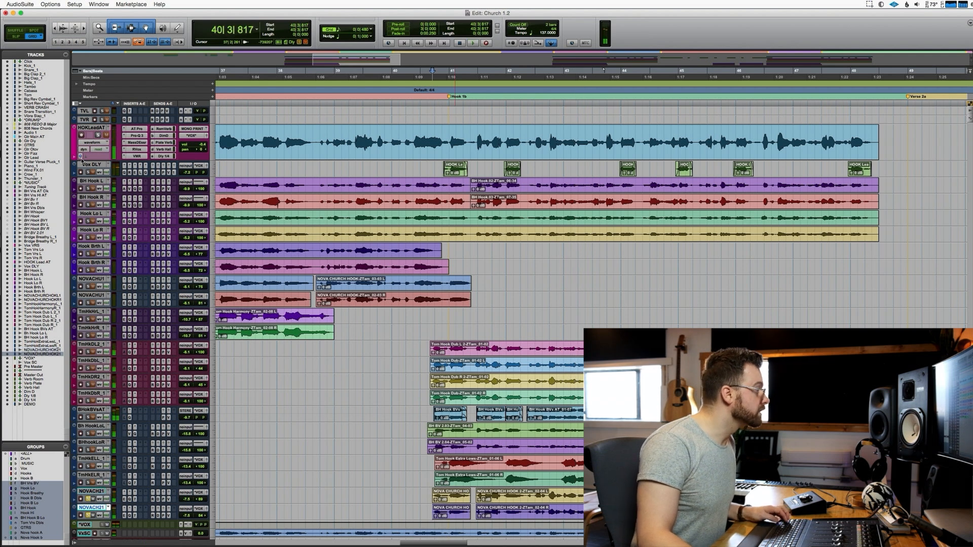
{"action": "left_click", "coordinate": [92, 128], "text": "shift"}
{"action": "key", "text": "space"}
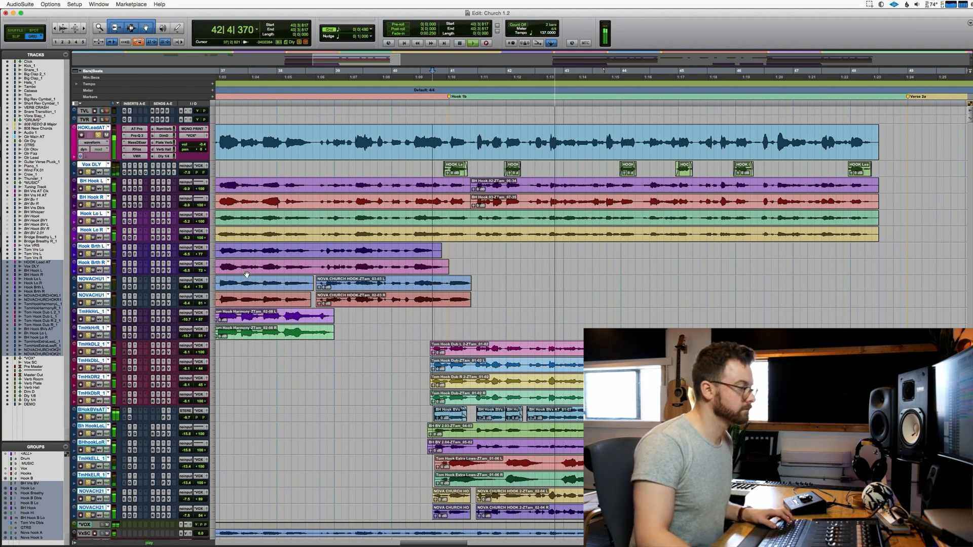
{"action": "key", "text": "space"}
Audition the Vox DLY throws soloed together with the HOOK Lead AT vocal from 40|4|000 through Hook 1b.
{"action": "left_click", "coordinate": [89, 173]}
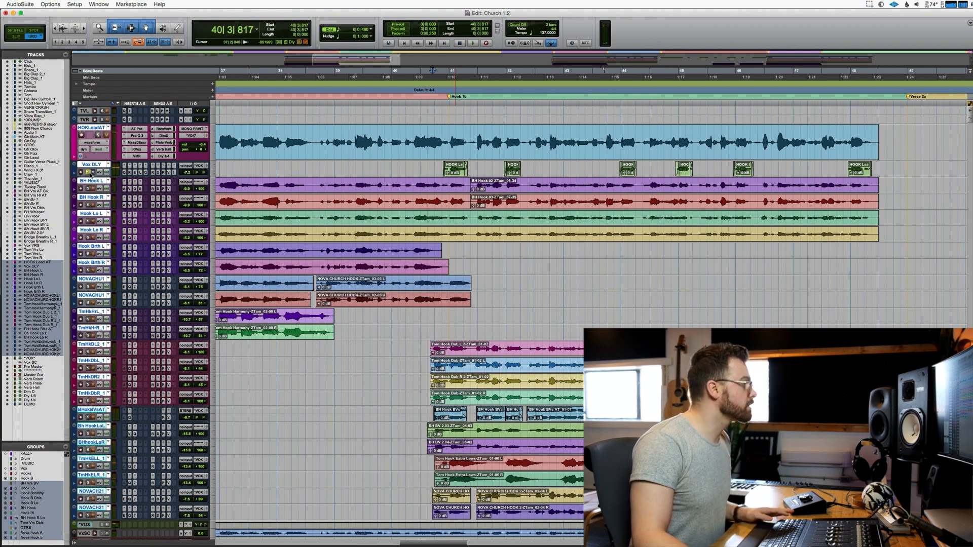
{"action": "left_click", "coordinate": [437, 165]}
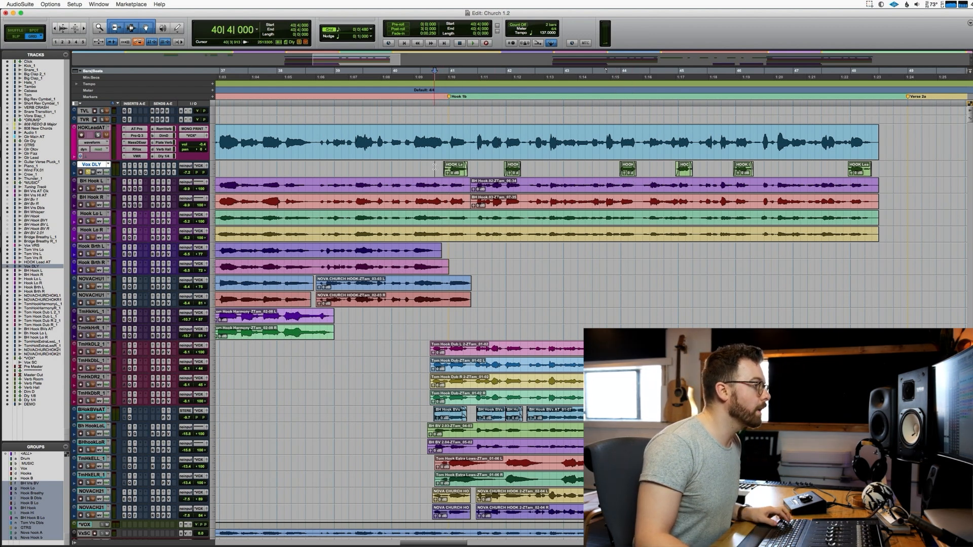
{"action": "key", "text": "p"}
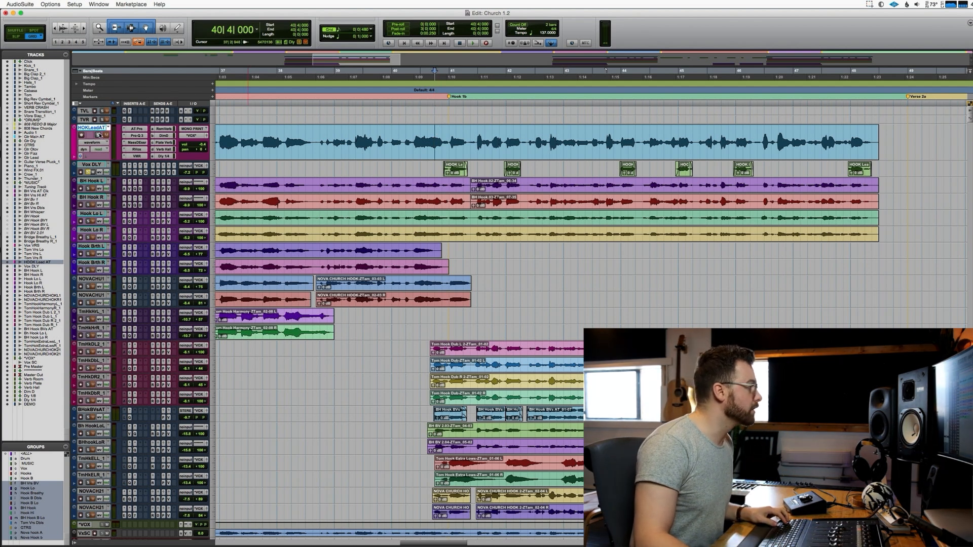
{"action": "key", "text": "space"}
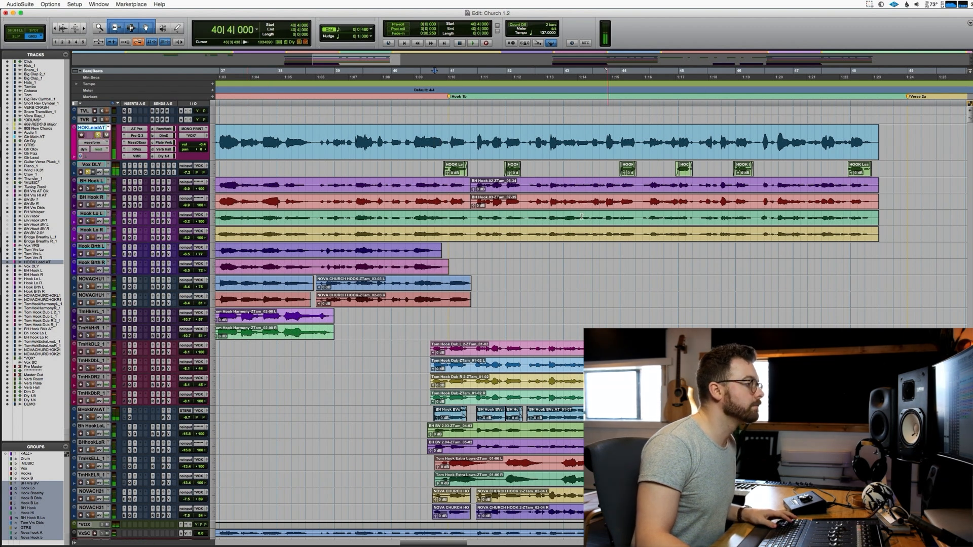
{"action": "key", "text": "space"}
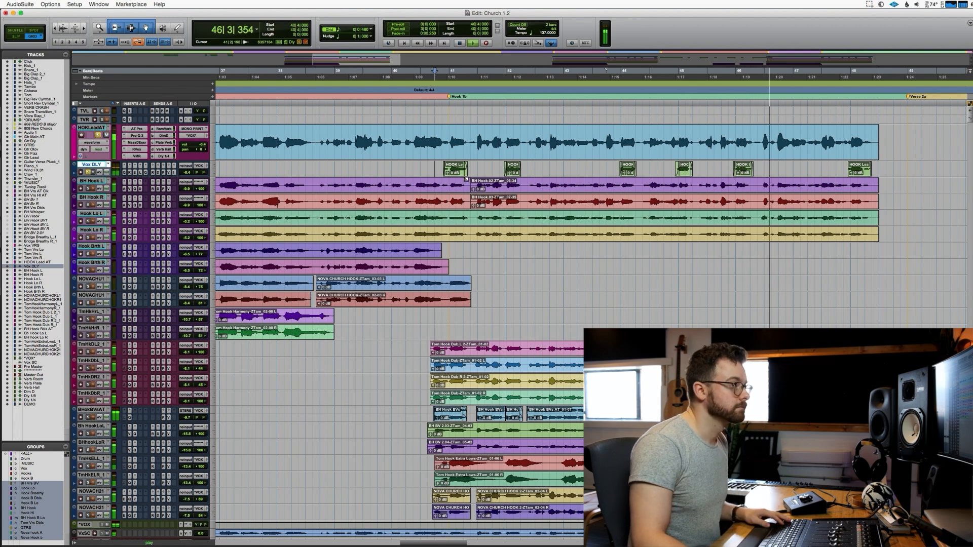
{"action": "scroll", "coordinate": [474, 205], "scroll_direction": "right", "scroll_amount": 2}
{"action": "scroll", "coordinate": [474, 204], "scroll_direction": "right", "scroll_amount": 1}
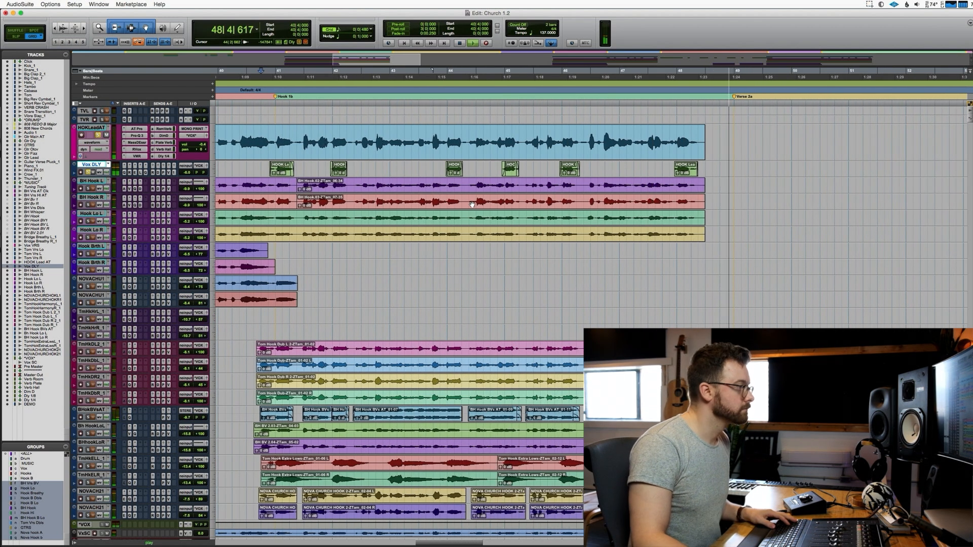
Audition Hook 1b in the full mix without solos from 40|4|000.
{"action": "key", "text": "super+bracketleft"}
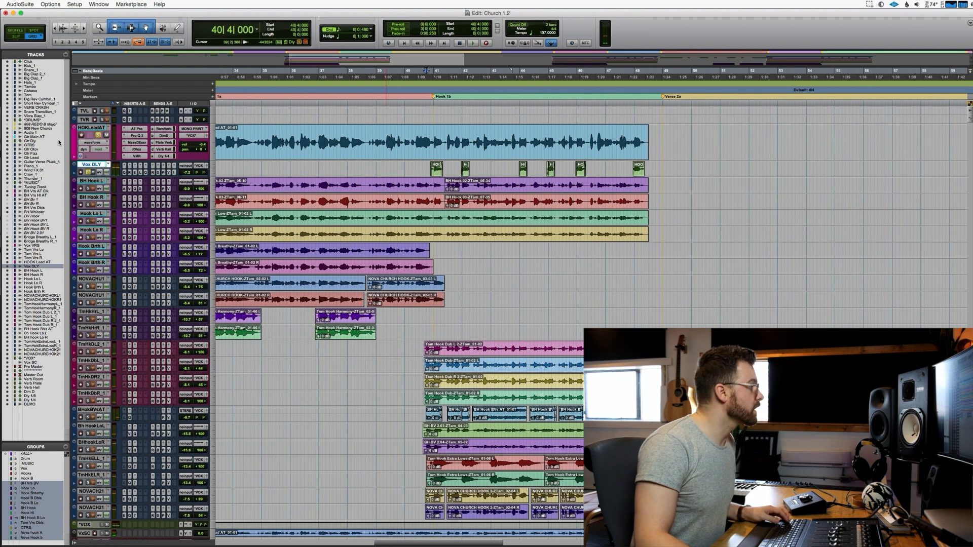
{"action": "key", "text": "space"}
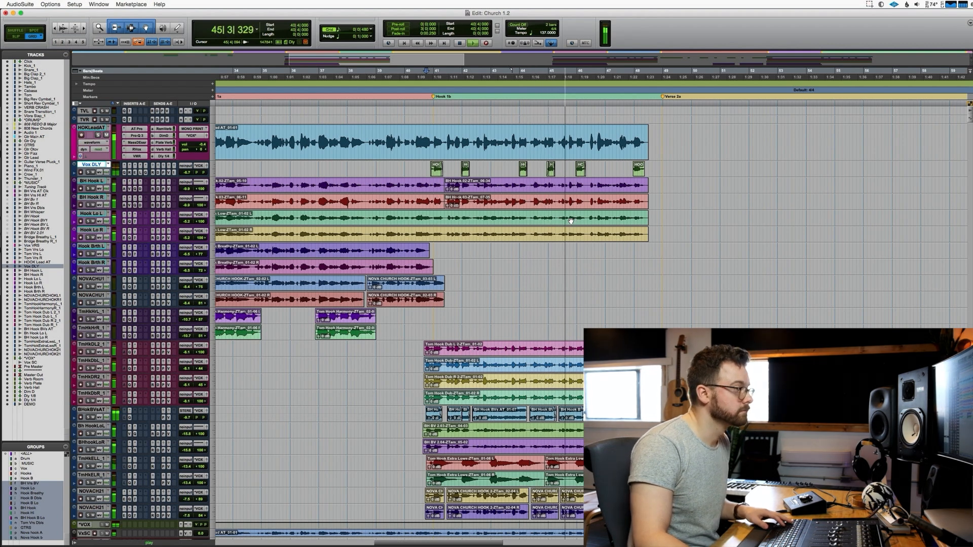
{"action": "key", "text": "space"}
Place the playback cursor at the start of the first BH Vrs AT clip in Verse 2a, at 48|4|480.
{"action": "key", "text": "r"}
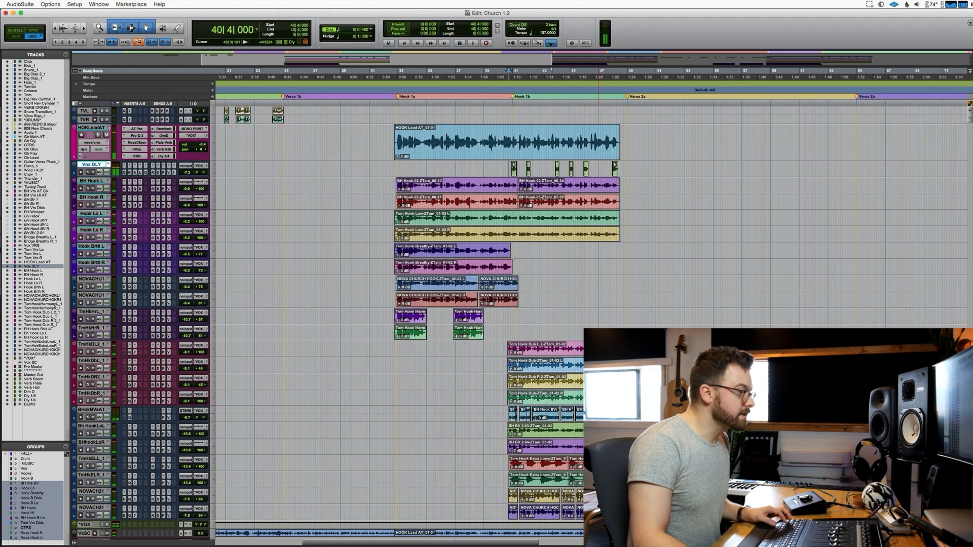
{"action": "scroll", "coordinate": [506, 304], "scroll_direction": "up", "scroll_amount": 10}
{"action": "left_click", "coordinate": [613, 233]}
{"action": "key", "text": "Tab"}
{"action": "key", "text": "t"}
{"action": "key", "text": "t"}
{"action": "key", "text": "r"}
{"action": "key", "text": "r"}
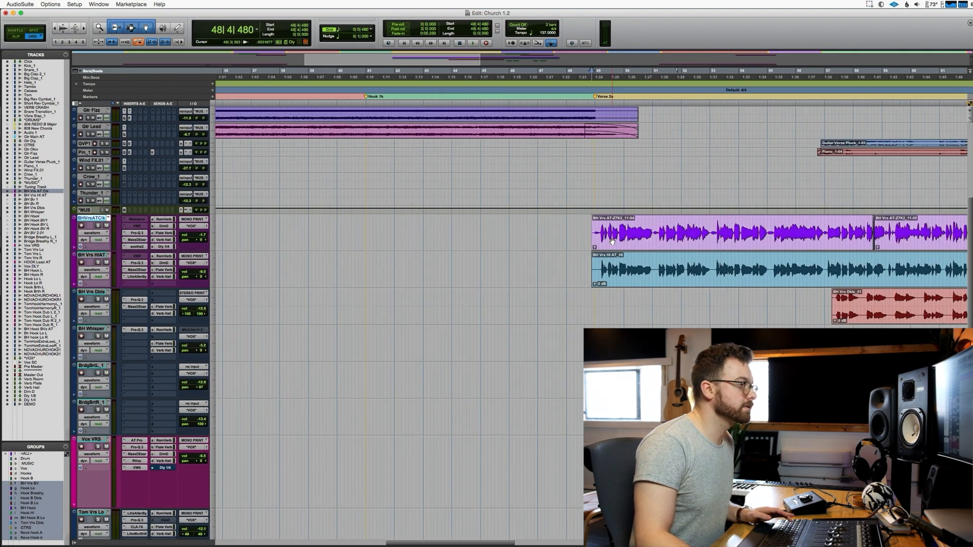
Audition the BH Vrs AT lead vocal soloed from 48|4|480 into Verse 2a.
{"action": "scroll", "coordinate": [280, 478], "scroll_direction": "left", "scroll_amount": 5}
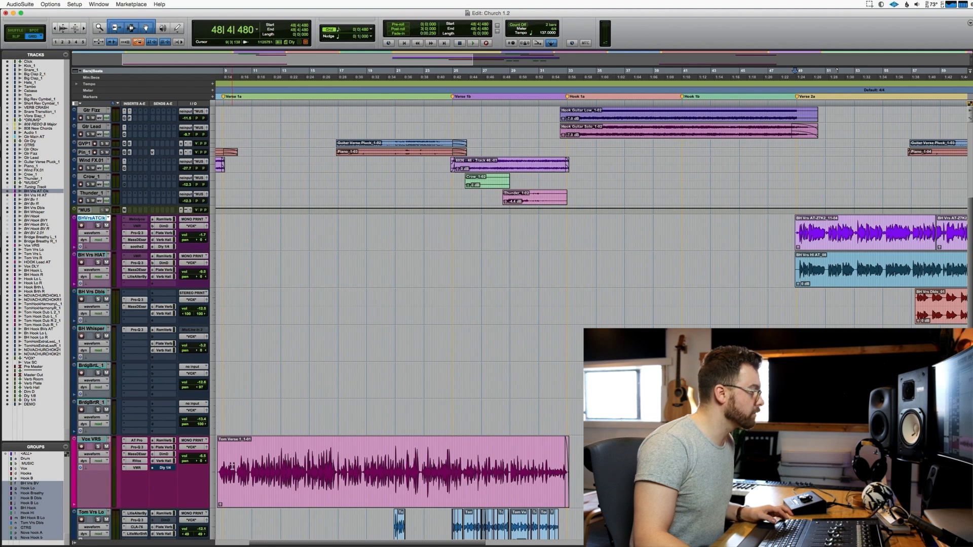
{"action": "scroll", "coordinate": [738, 271], "scroll_direction": "right", "scroll_amount": 7}
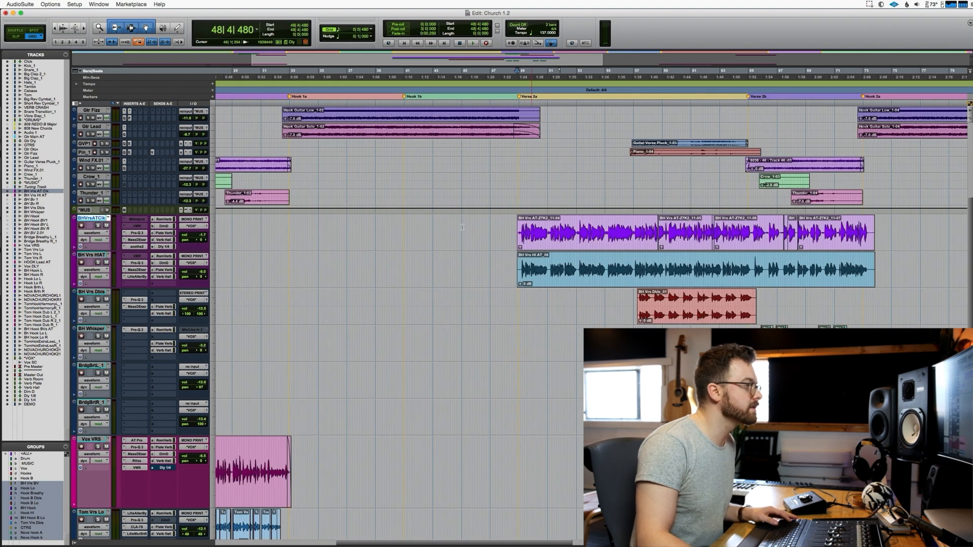
{"action": "key", "text": "Tab"}
{"action": "key", "text": "t"}
{"action": "key", "text": "t"}
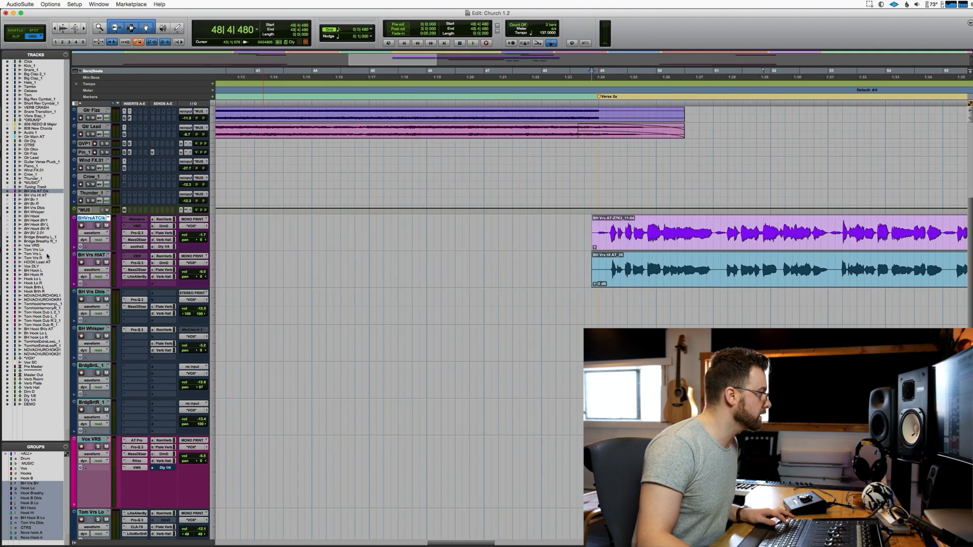
{"action": "key", "text": "space"}
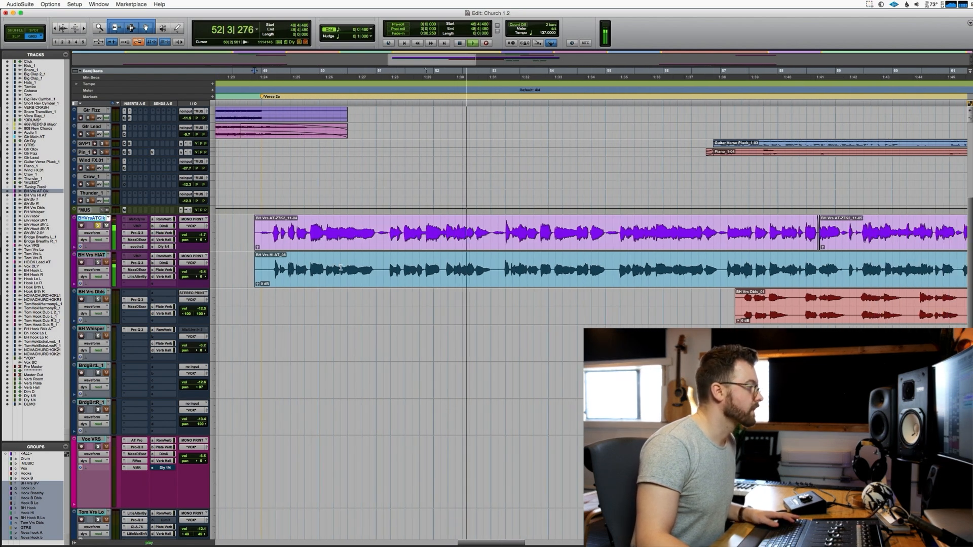
Audition the BH Vrs HI AT vocal soloed from 49|1|000 and inspect its Little AlterBoy pitch and formant settings.
{"action": "left_click", "coordinate": [264, 265]}
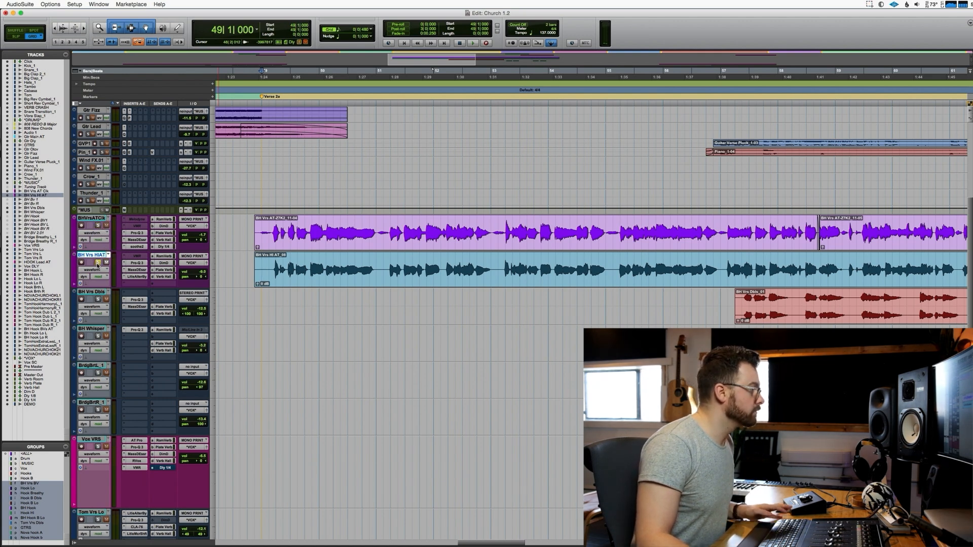
{"action": "key", "text": "space"}
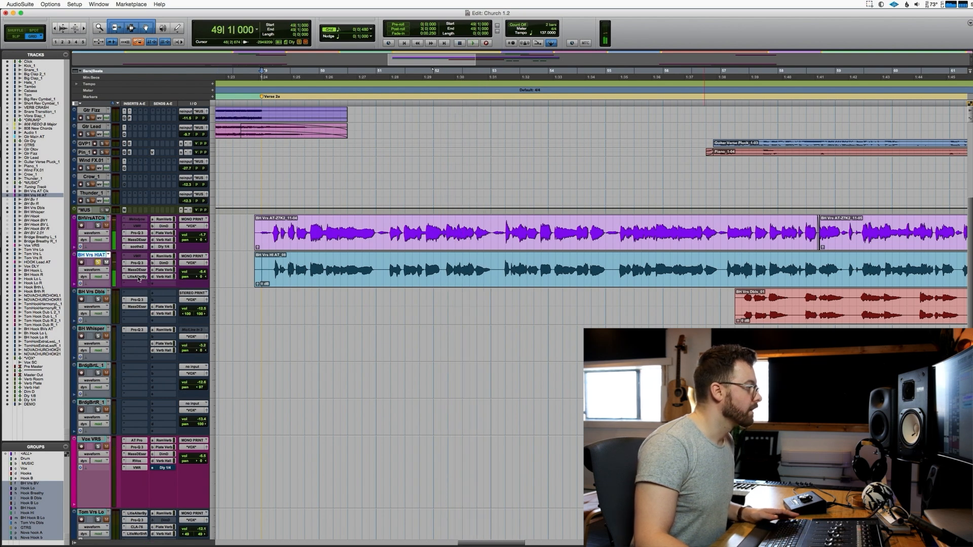
{"action": "left_click", "coordinate": [138, 277]}
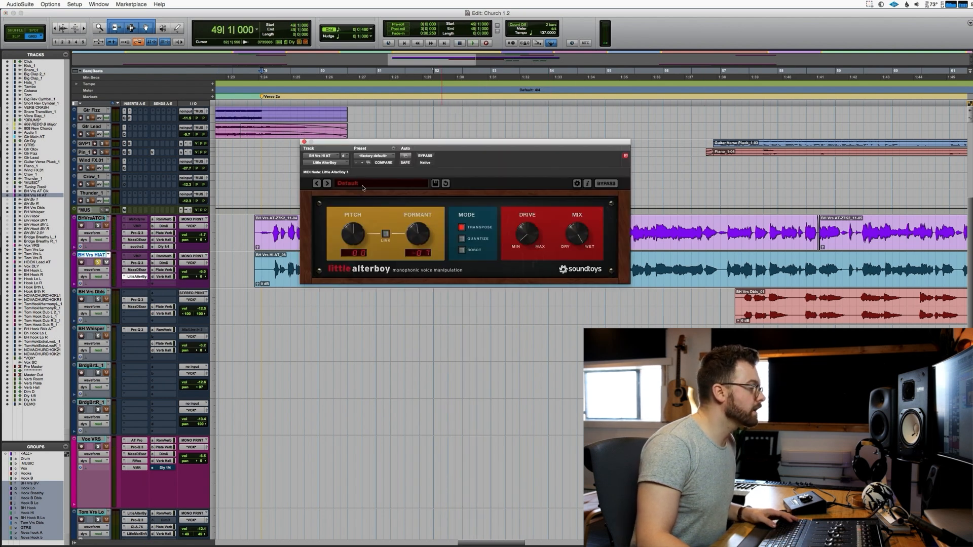
{"action": "left_click", "coordinate": [304, 142]}
Audition the BH Vrs AT and BH Vrs HI AT vocals soloed together from 49|1|000, followed by the same passage in the full mix.
{"action": "key", "text": "space"}
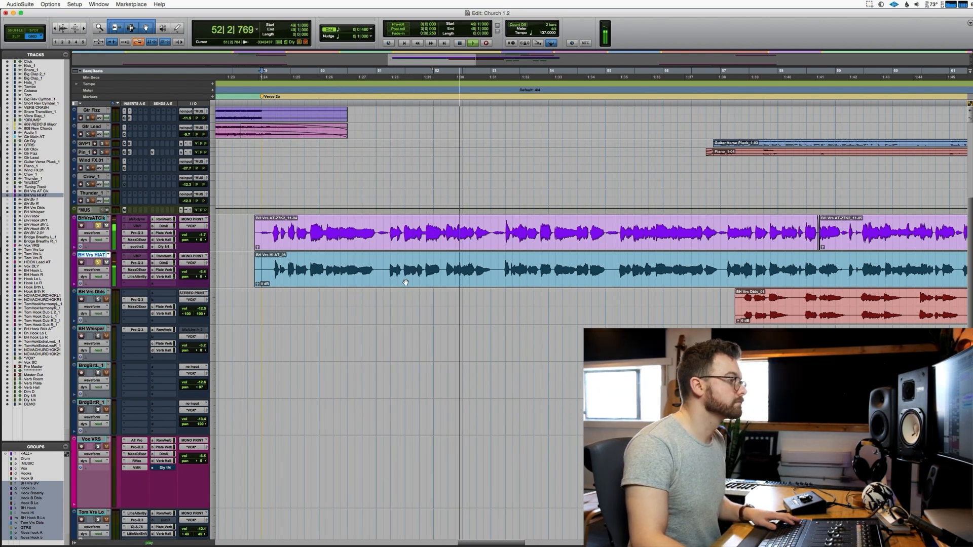
{"action": "key", "text": "space"}
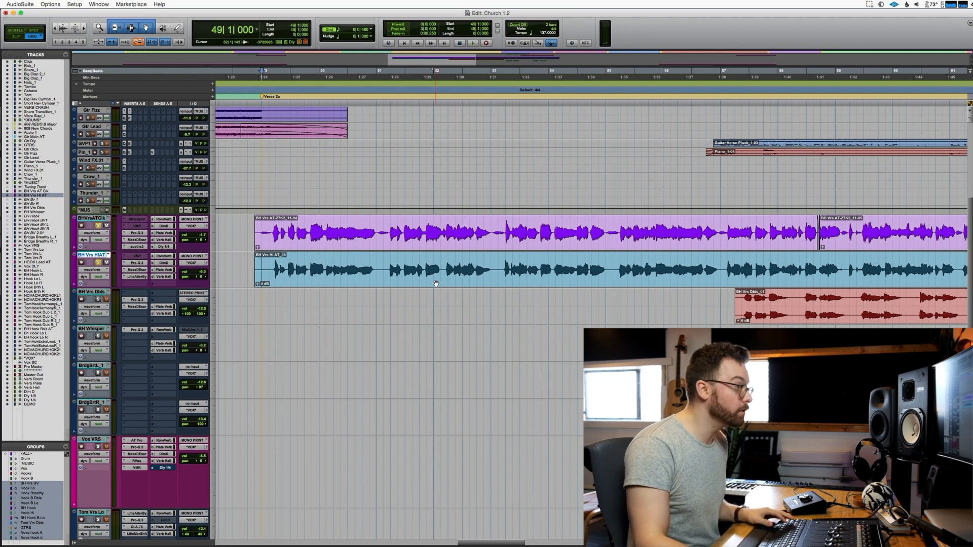
{"action": "key", "text": "space"}
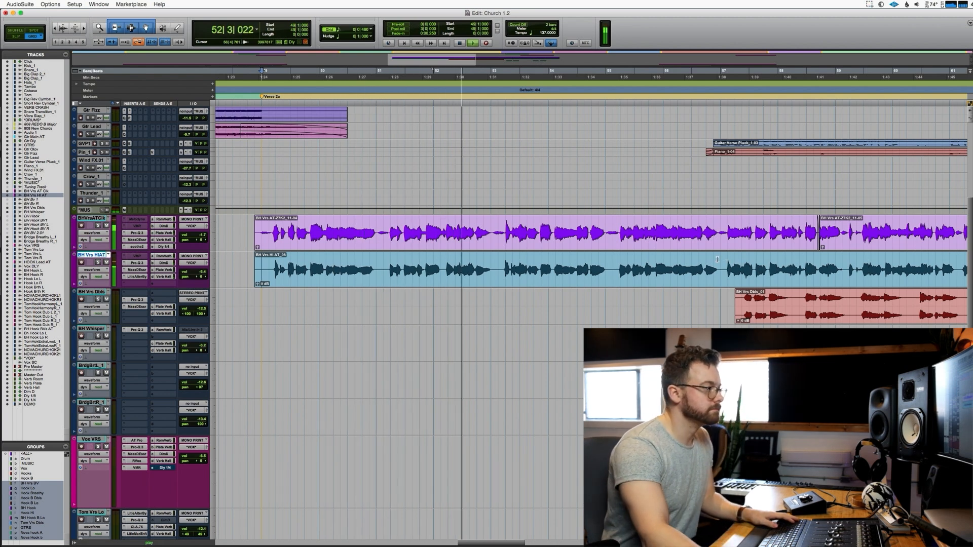
{"action": "key", "text": "space"}
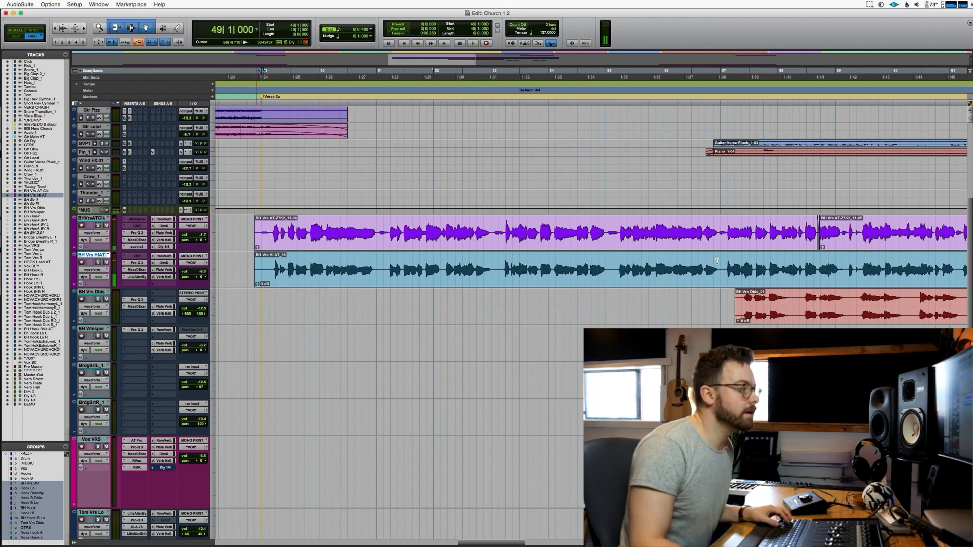
Audition the BH Vrs Dbls soloed with the BH Vrs AT and BH Vrs HI AT vocals from 57|1|480.
{"action": "left_click", "coordinate": [730, 304]}
{"action": "scroll", "coordinate": [331, 304], "scroll_direction": "right", "scroll_amount": 8}
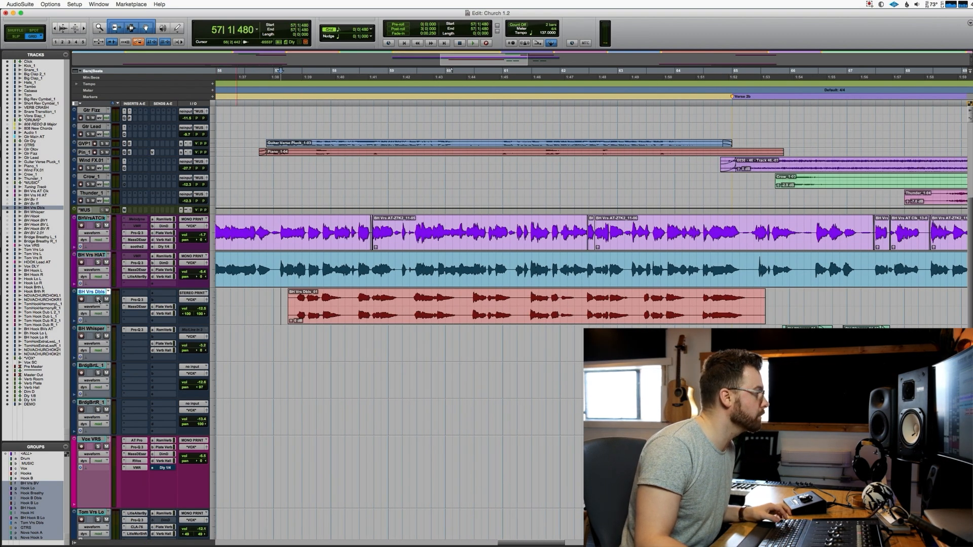
{"action": "key", "text": "space"}
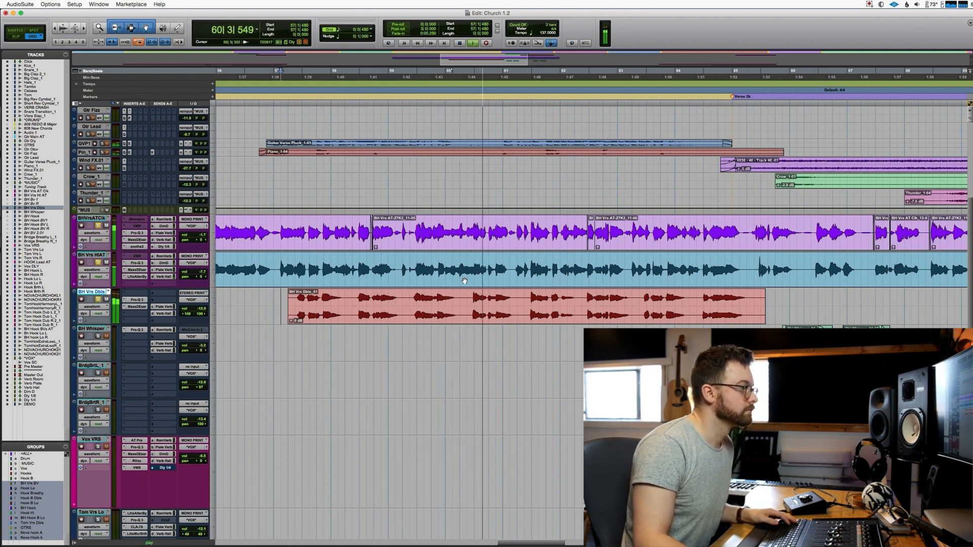
{"action": "key", "text": "space"}
Audition the Wind FX, Crow and Thunder effects at the start of Verse 2b from 65|3|480.
{"action": "scroll", "coordinate": [578, 301], "scroll_direction": "right", "scroll_amount": 5}
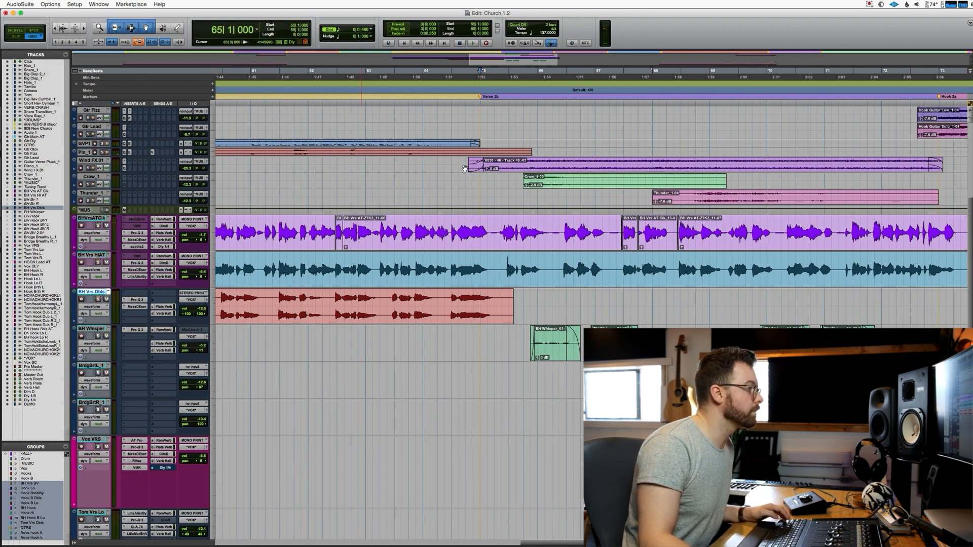
{"action": "left_click", "coordinate": [511, 178]}
{"action": "left_click", "coordinate": [93, 160]}
{"action": "left_click", "coordinate": [92, 193], "text": "shift"}
{"action": "key", "text": "space"}
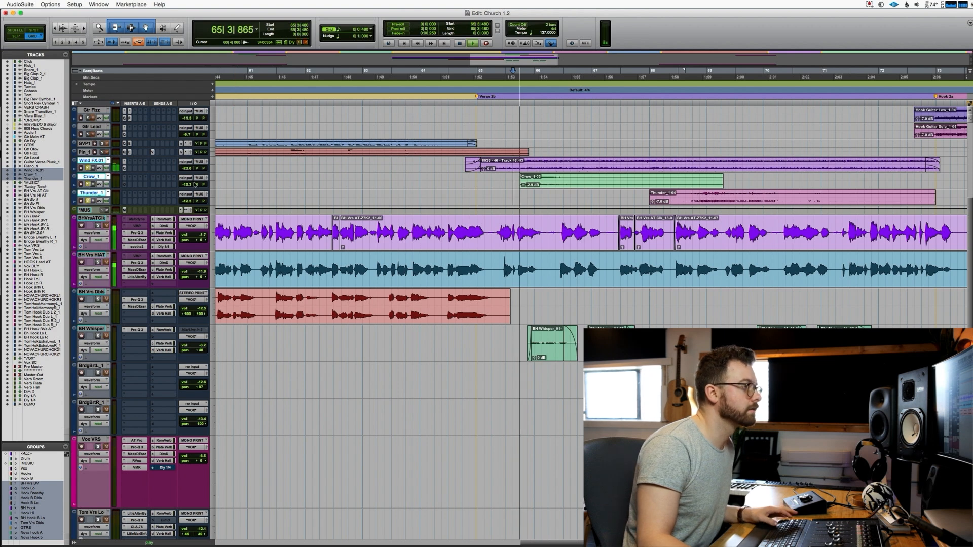
{"action": "left_click", "coordinate": [694, 198]}
Audition Verse 2b in the full mix from 65|1|000 with the BH Whisper track selected.
{"action": "key", "text": "r"}
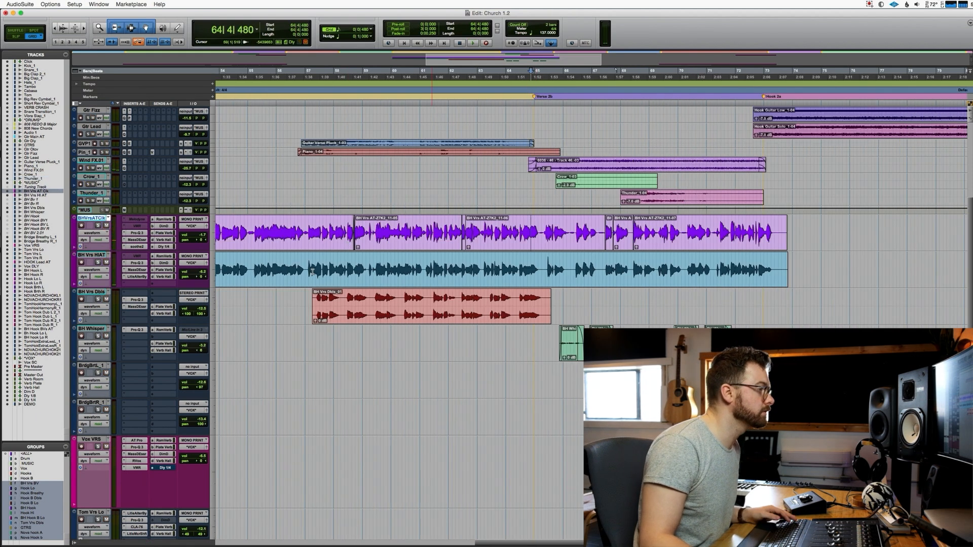
{"action": "key", "text": "t"}
{"action": "key", "text": "t"}
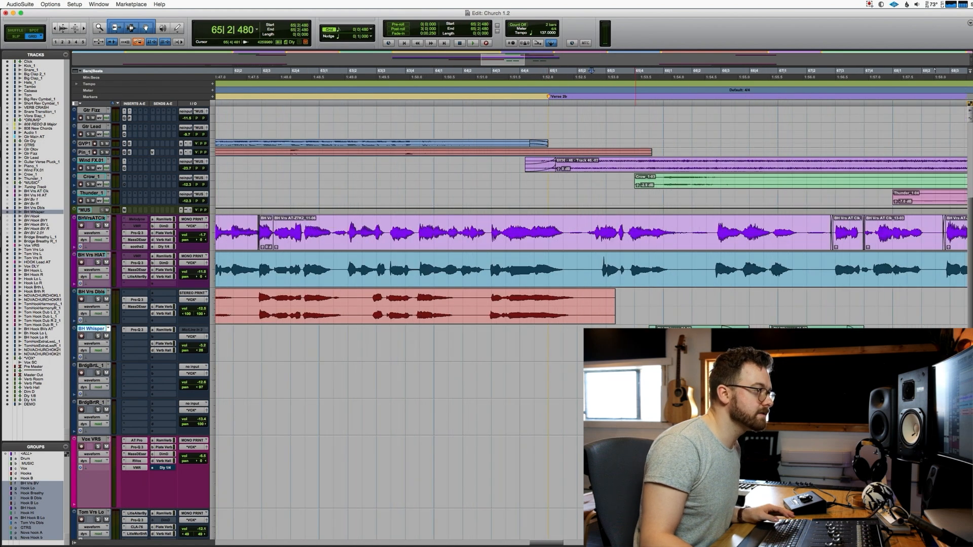
{"action": "key", "text": "r"}
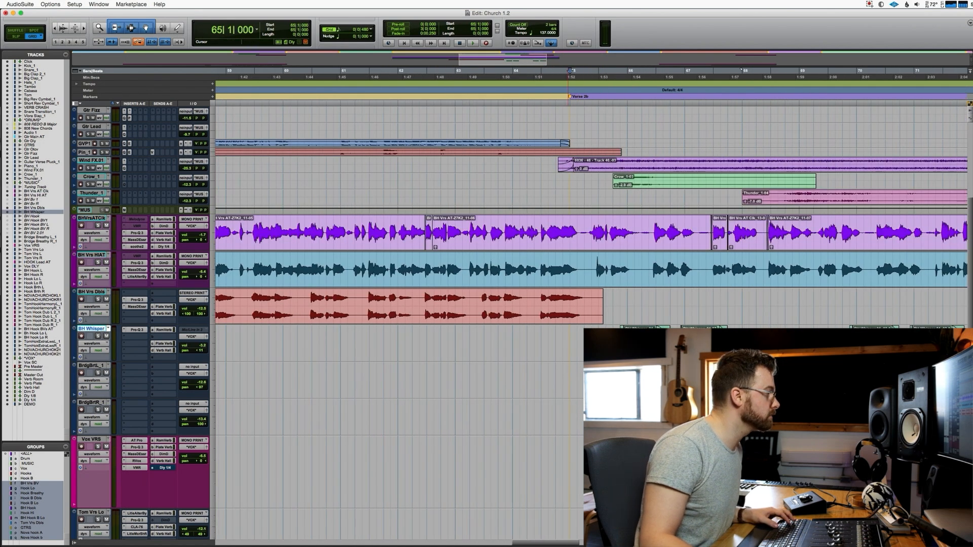
{"action": "key", "text": "space"}
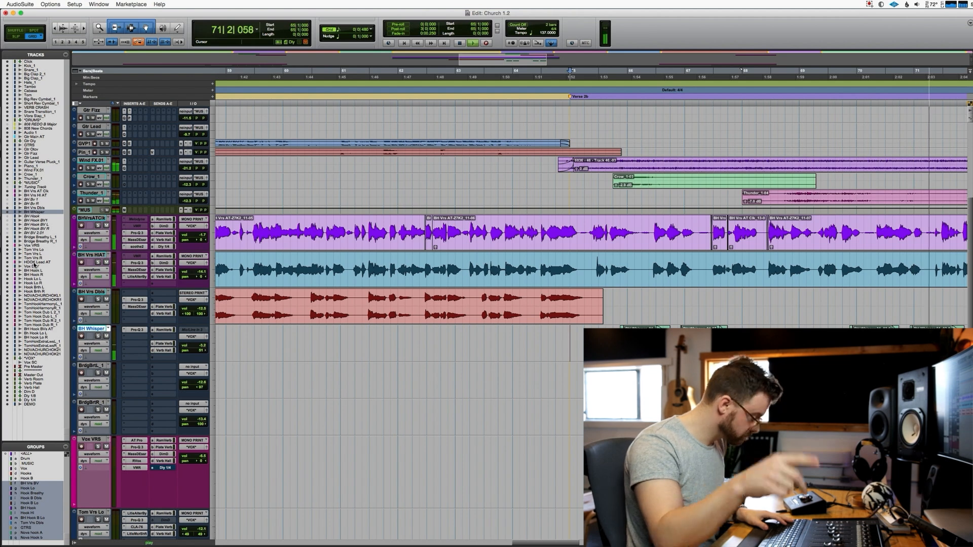
{"action": "key", "text": "space"}
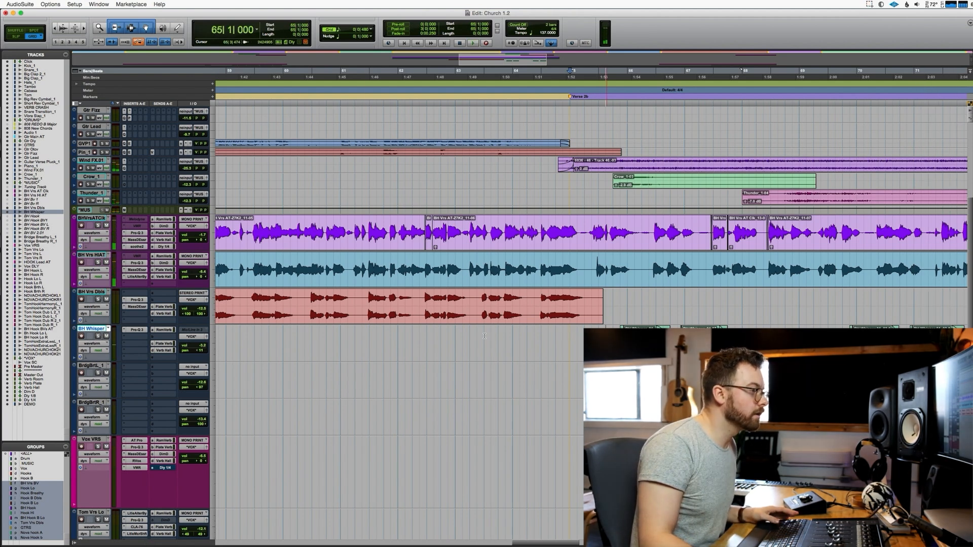
Audition the BH Whisper vocal soloed from 69|4|480 in Verse 2b.
{"action": "key", "text": "space"}
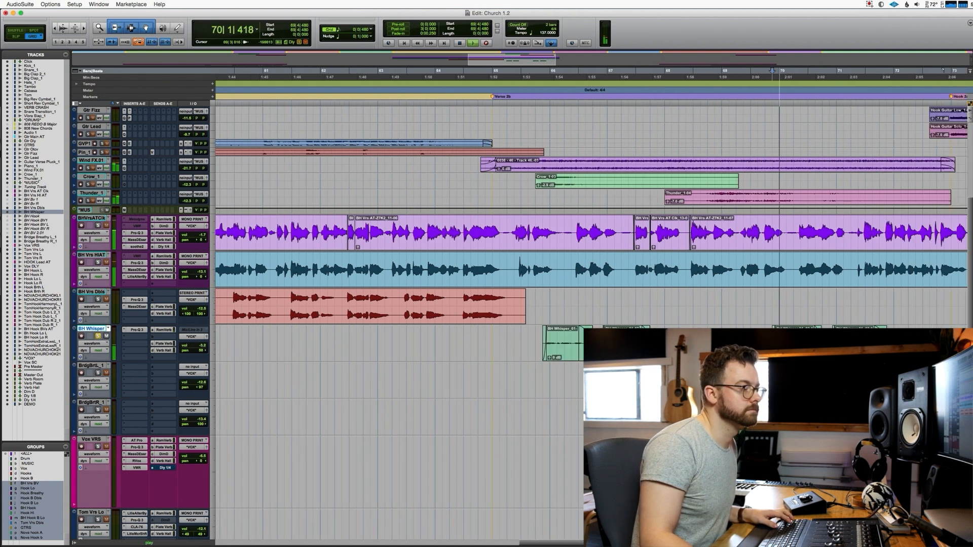
{"action": "key", "text": "r"}
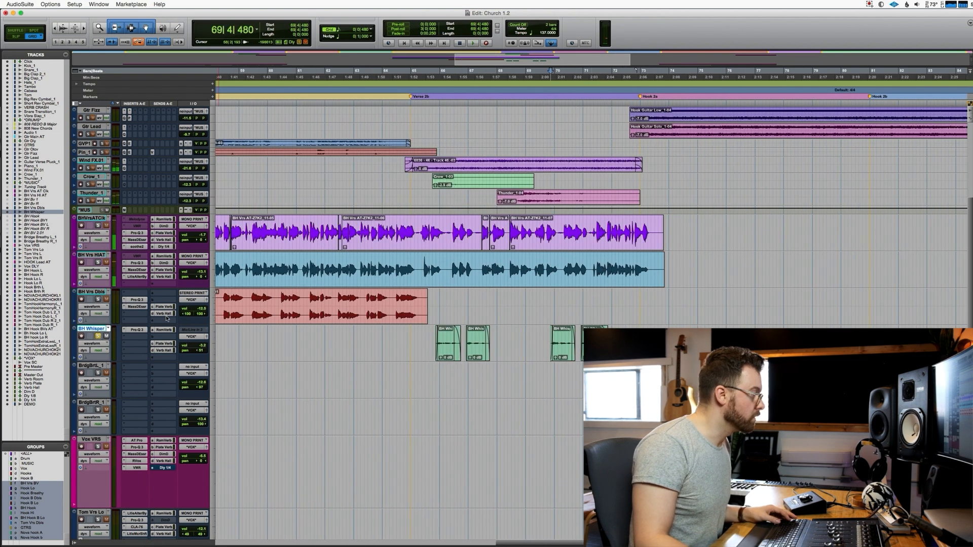
{"action": "key", "text": "r"}
Audition the Vox VRS vocal and its Vox DLY throws at the start of Bridge 1a.
{"action": "scroll", "coordinate": [709, 284], "scroll_direction": "down", "scroll_amount": 10}
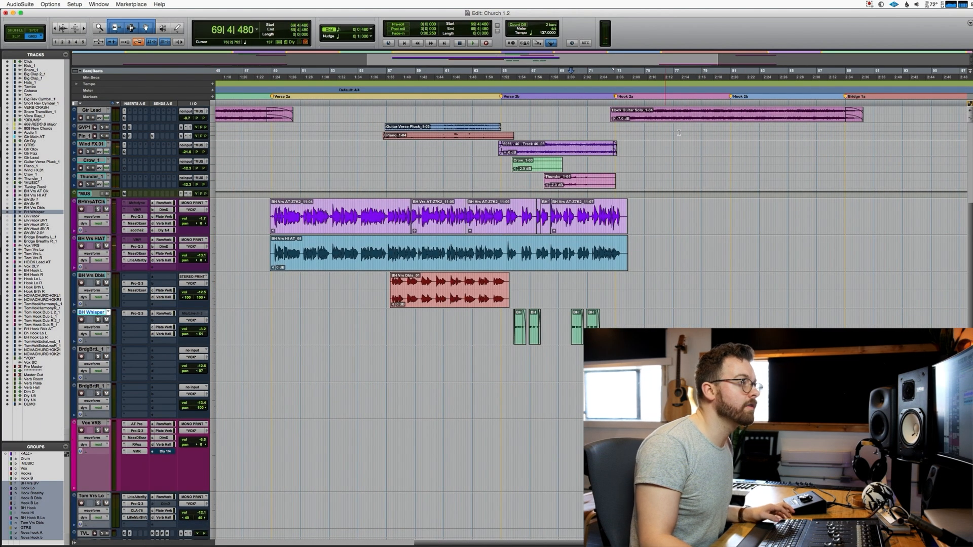
{"action": "scroll", "coordinate": [716, 293], "scroll_direction": "right", "scroll_amount": 8}
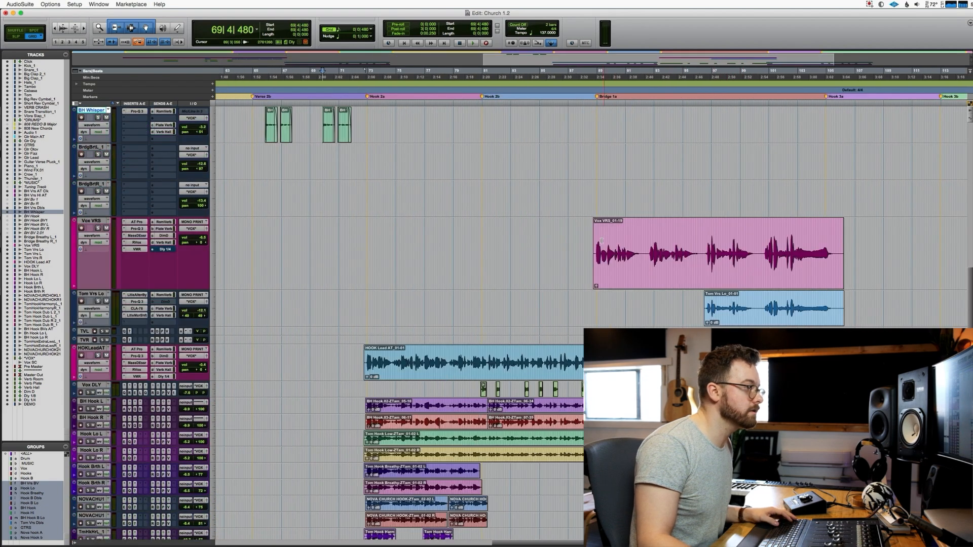
{"action": "left_click", "coordinate": [594, 240]}
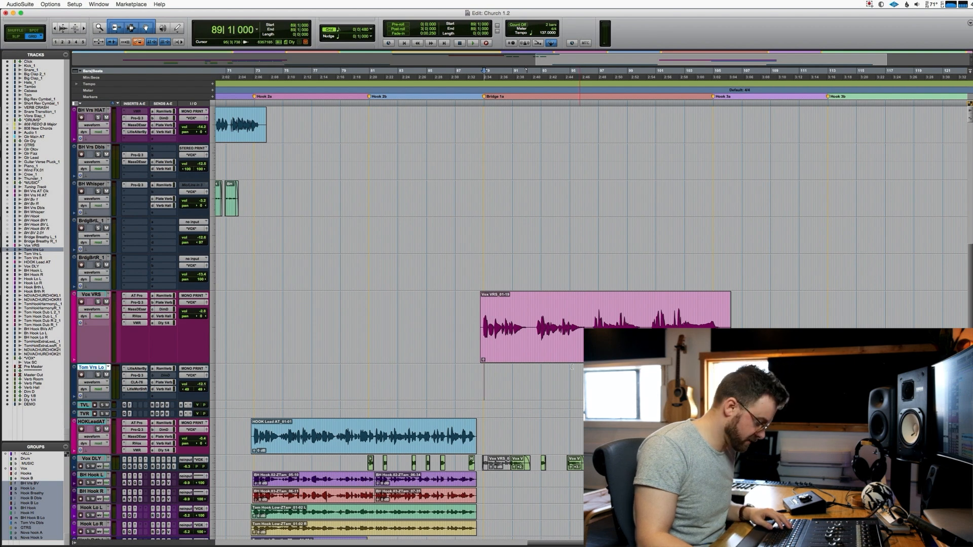
{"action": "scroll", "coordinate": [562, 380], "scroll_direction": "left", "scroll_amount": 4}
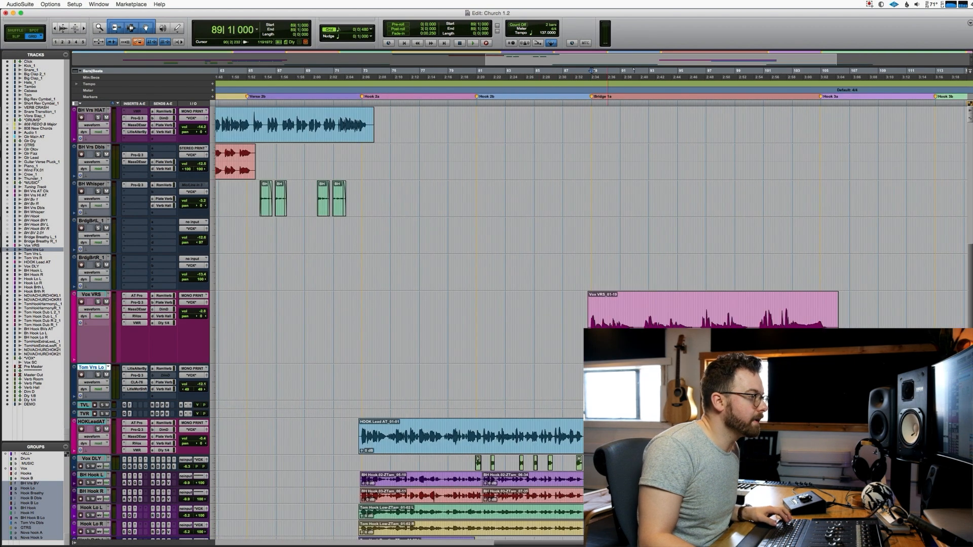
{"action": "scroll", "coordinate": [607, 375], "scroll_direction": "right", "scroll_amount": 1}
{"action": "key", "text": "t"}
{"action": "key", "text": "t"}
{"action": "key", "text": "t"}
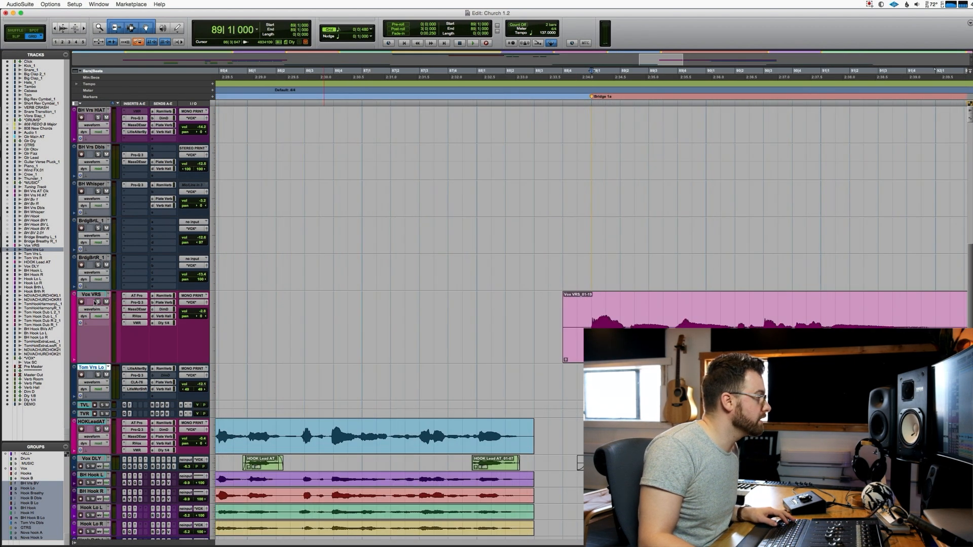
{"action": "key", "text": "space"}
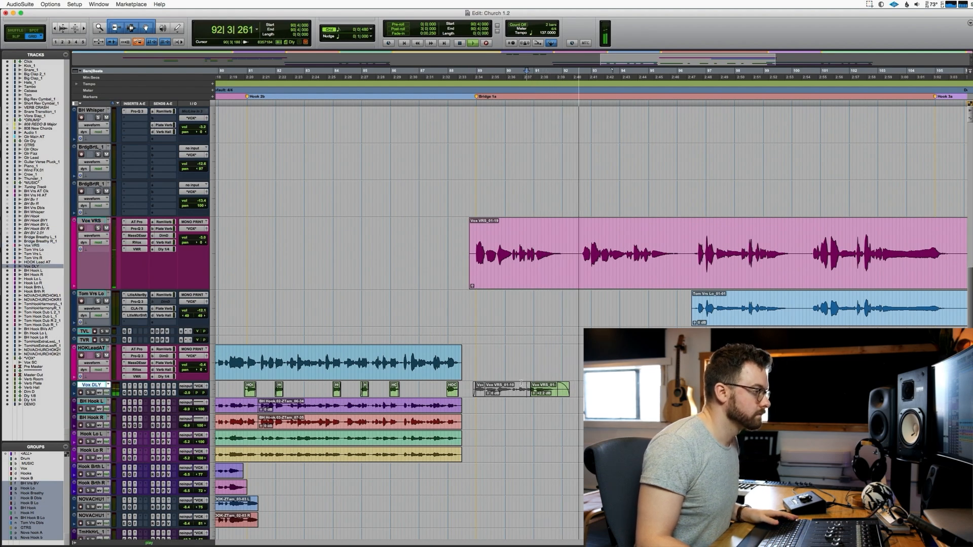
Audition the GTRS guitar track soloed from 88|4|480 into Bridge 1a.
{"action": "scroll", "coordinate": [485, 346], "scroll_direction": "up", "scroll_amount": 10}
{"action": "scroll", "coordinate": [485, 345], "scroll_direction": "up", "scroll_amount": 5}
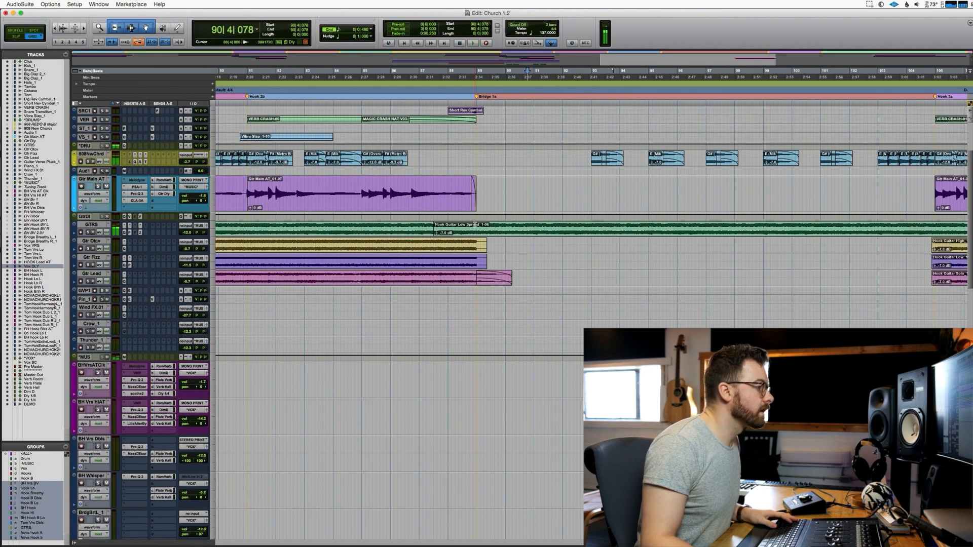
{"action": "left_click", "coordinate": [475, 224]}
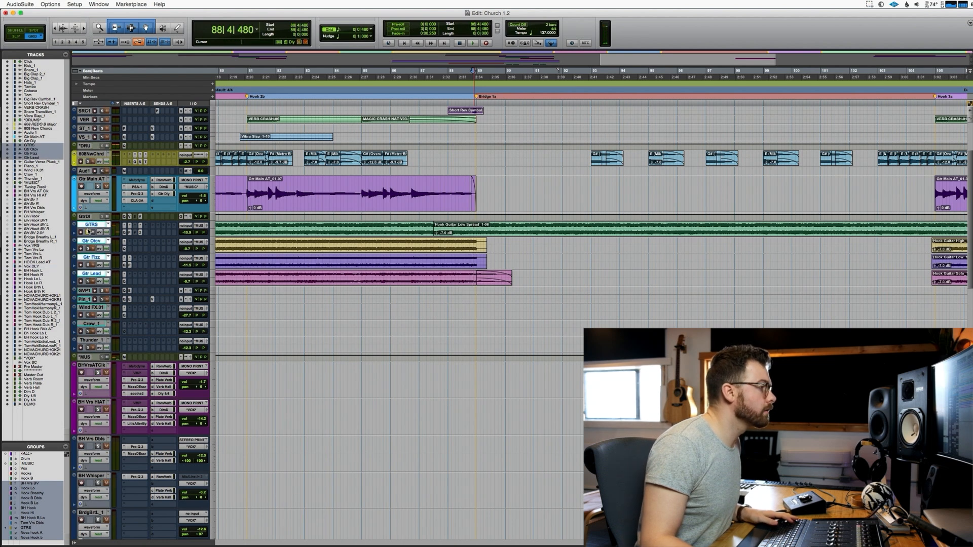
{"action": "key", "text": "space"}
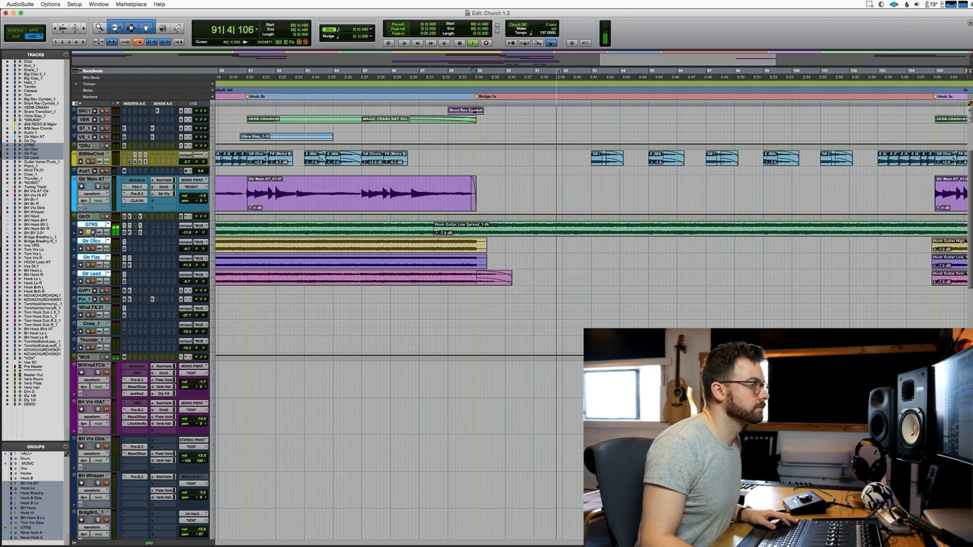
{"action": "key", "text": "space"}
Audition the Vox VRS bridge vocal leading up to the entry of the Tom Vrs Lo clip.
{"action": "scroll", "coordinate": [408, 351], "scroll_direction": "down", "scroll_amount": 2}
{"action": "scroll", "coordinate": [532, 271], "scroll_direction": "down", "scroll_amount": 20}
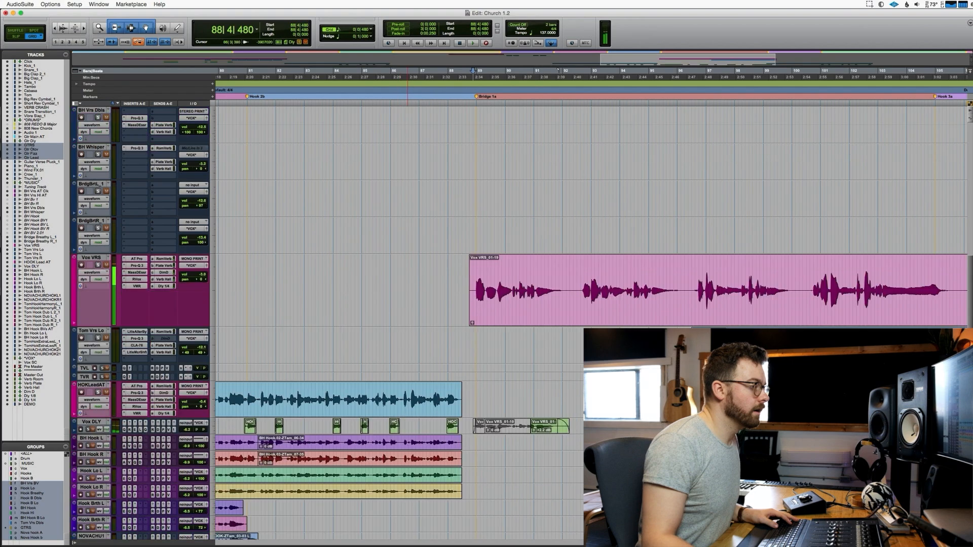
{"action": "scroll", "coordinate": [535, 248], "scroll_direction": "up", "scroll_amount": 10}
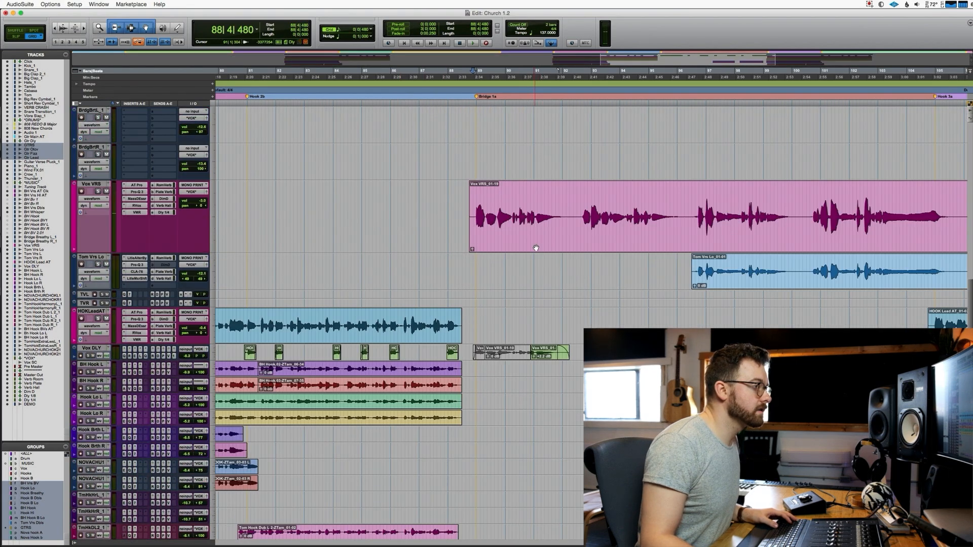
{"action": "left_click", "coordinate": [530, 272]}
{"action": "key", "text": "space"}
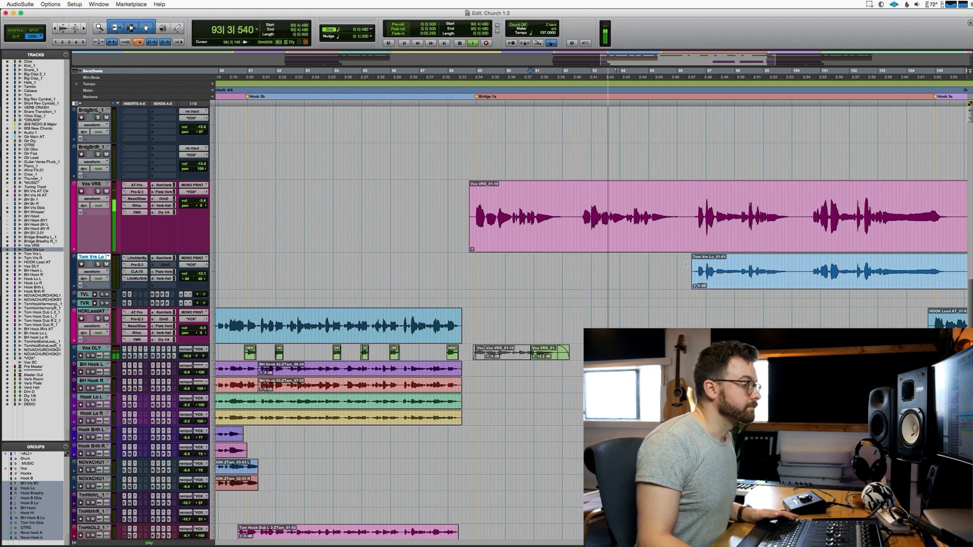
{"action": "key", "text": "space"}
{"action": "key", "text": "space"}
Place the playback cursor just before the start of the Tom Vrs Lo clip, at 95|4|480.
{"action": "key", "text": "t"}
{"action": "key", "text": "t"}
{"action": "left_click", "coordinate": [614, 201]}
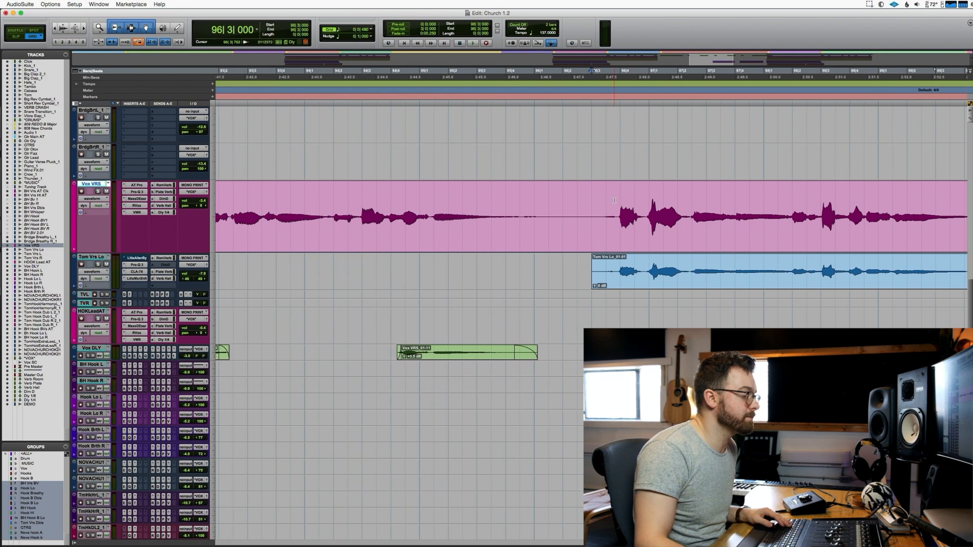
{"action": "key", "text": "r"}
{"action": "key", "text": "r"}
{"action": "key", "text": "r"}
{"action": "left_click", "coordinate": [583, 263]}
{"action": "key", "text": "t"}
{"action": "key", "text": "t"}
{"action": "scroll", "coordinate": [638, 270], "scroll_direction": "right", "scroll_amount": 8}
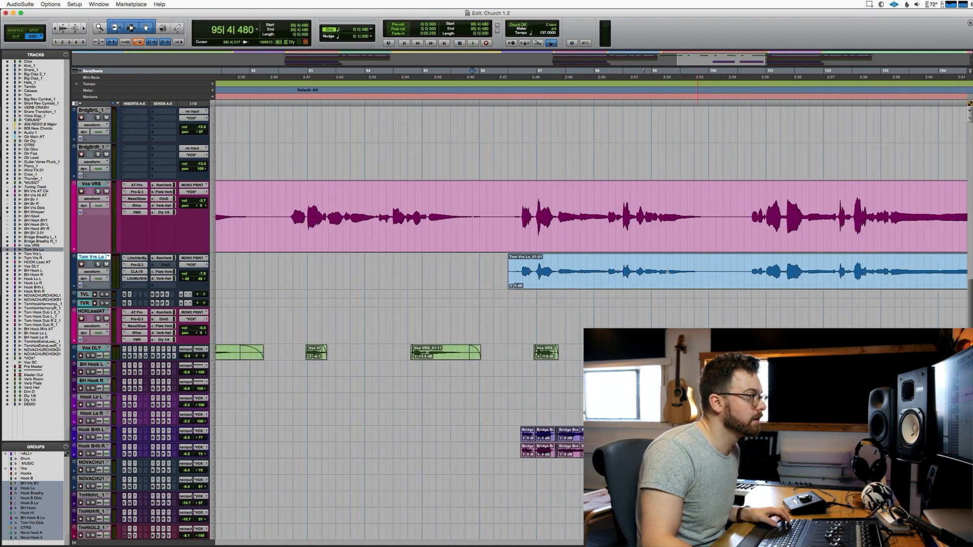
Select the Tom Vrs Lo clip and examine where it lines up with the Vox VRS vocal in the bridge.
{"action": "triple_click", "coordinate": [616, 265]}
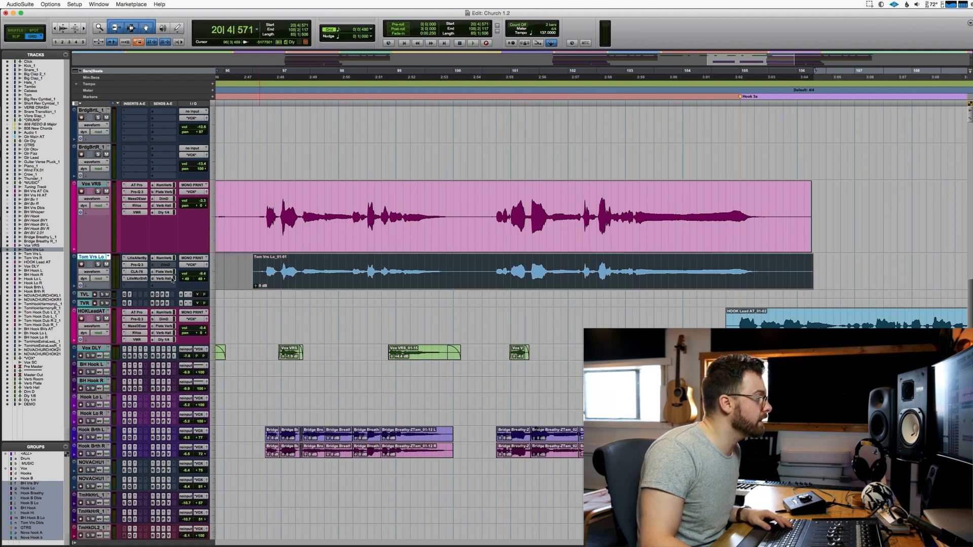
{"action": "double_click", "coordinate": [315, 263]}
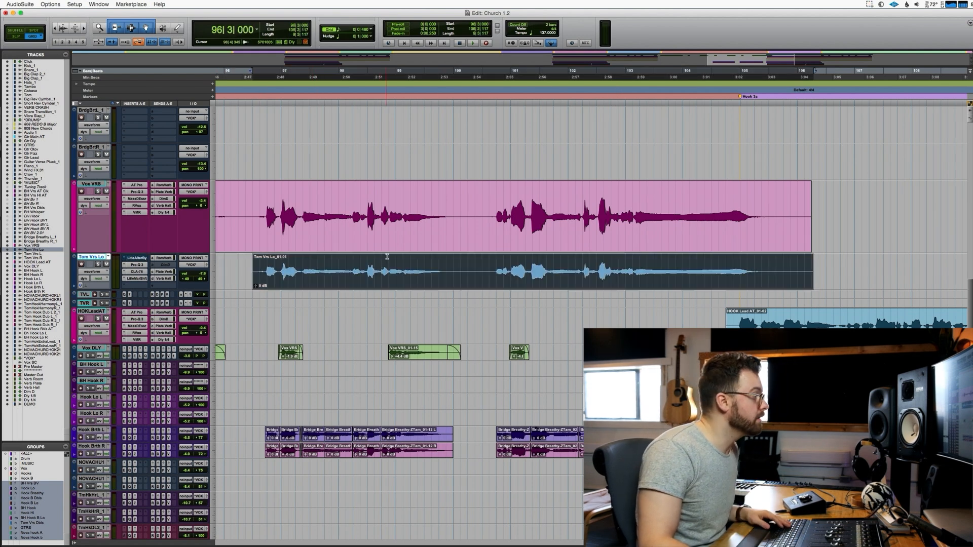
{"action": "left_click", "coordinate": [798, 269]}
{"action": "key", "text": "r"}
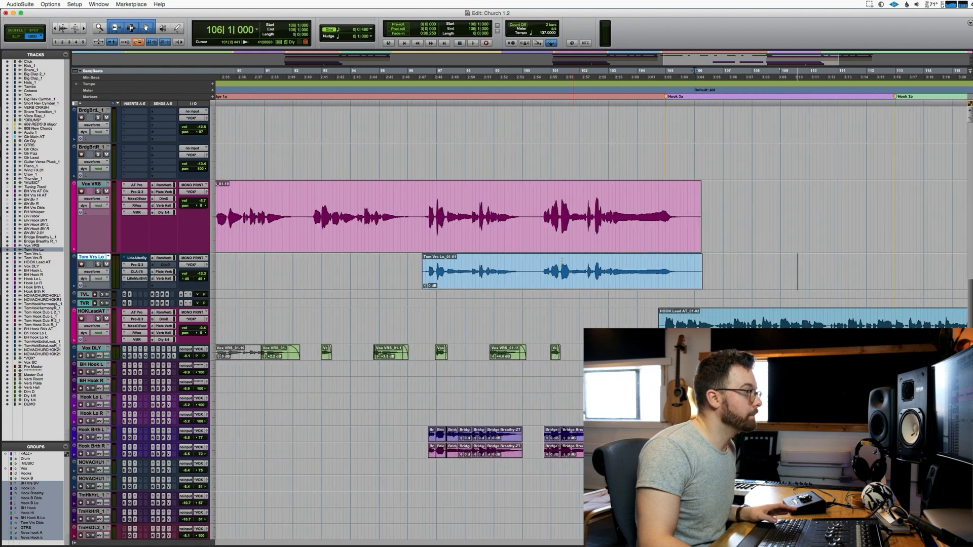
{"action": "left_click", "coordinate": [428, 208]}
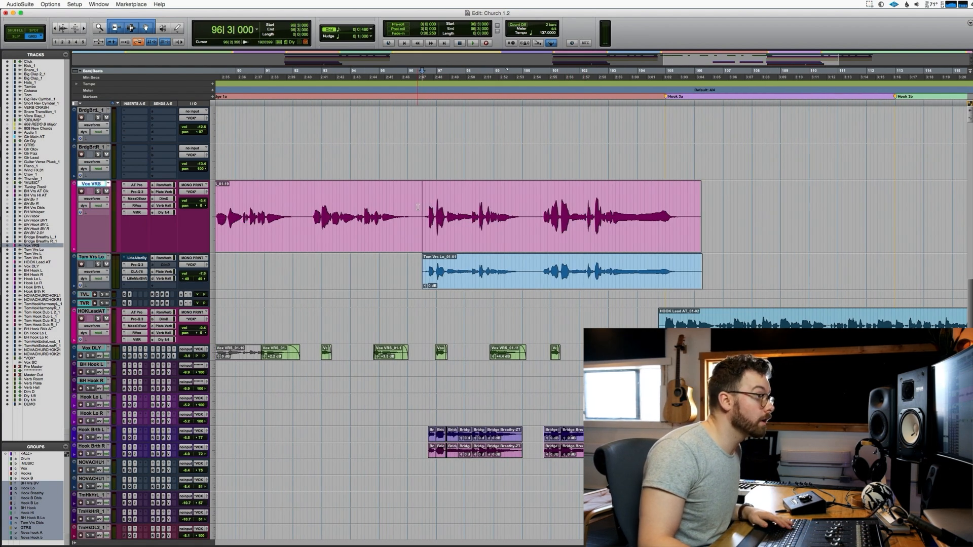
{"action": "key", "text": "t"}
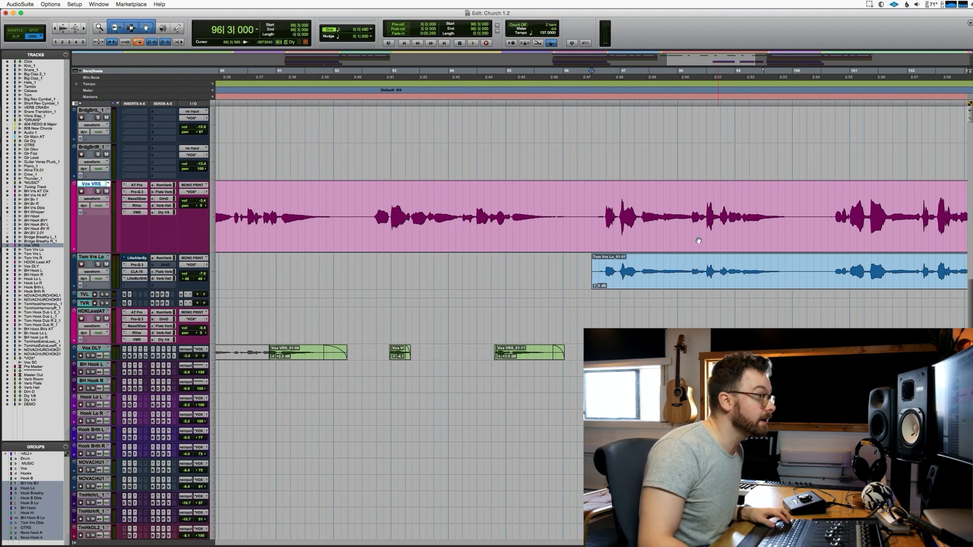
{"action": "scroll", "coordinate": [654, 274], "scroll_direction": "right", "scroll_amount": 6}
{"action": "left_click", "coordinate": [522, 277]}
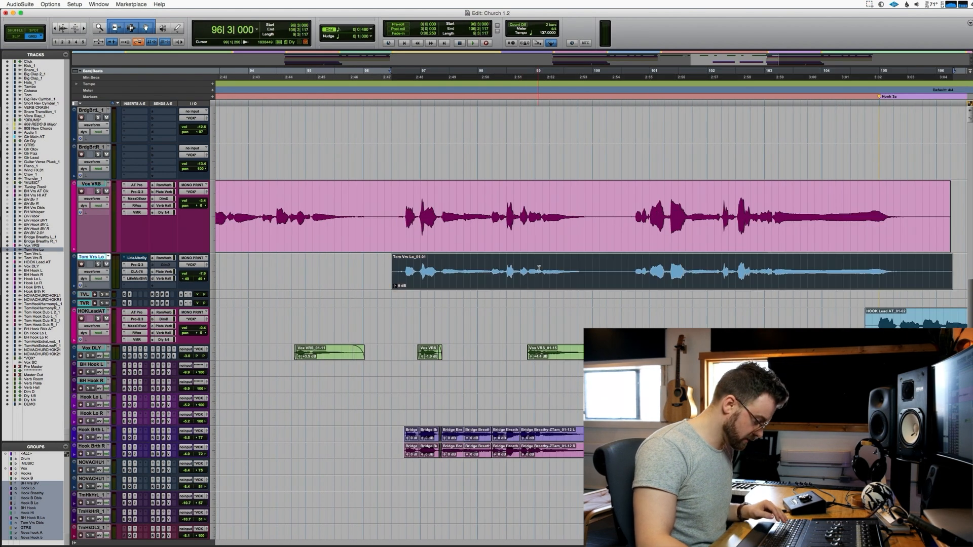
{"action": "key", "text": "r"}
{"action": "key", "text": "t"}
{"action": "key", "text": "t"}
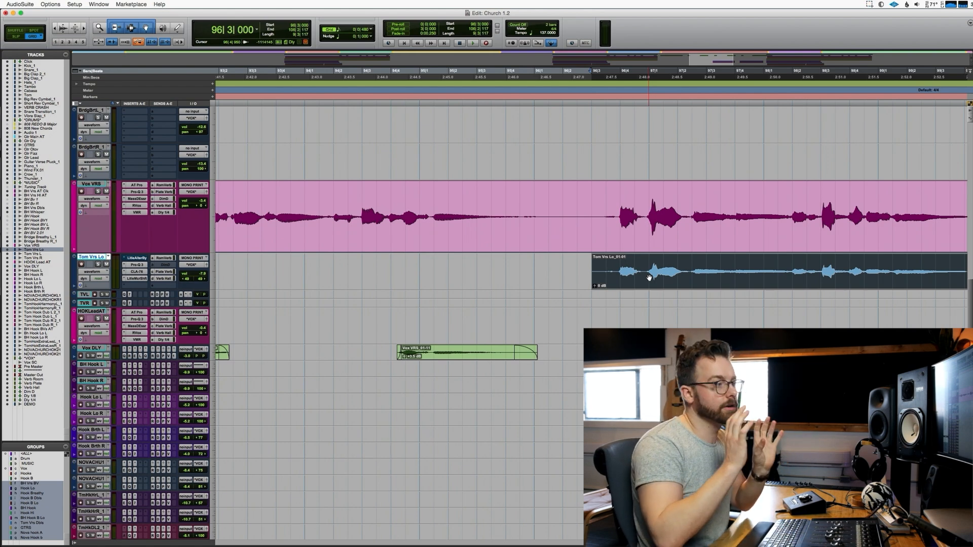
Audition the Vox VRS, Tom Vrs Lo and Hook Brth L and R vocals soloed together from 96|2|480.
{"action": "left_click", "coordinate": [606, 262]}
{"action": "left_click", "coordinate": [99, 185]}
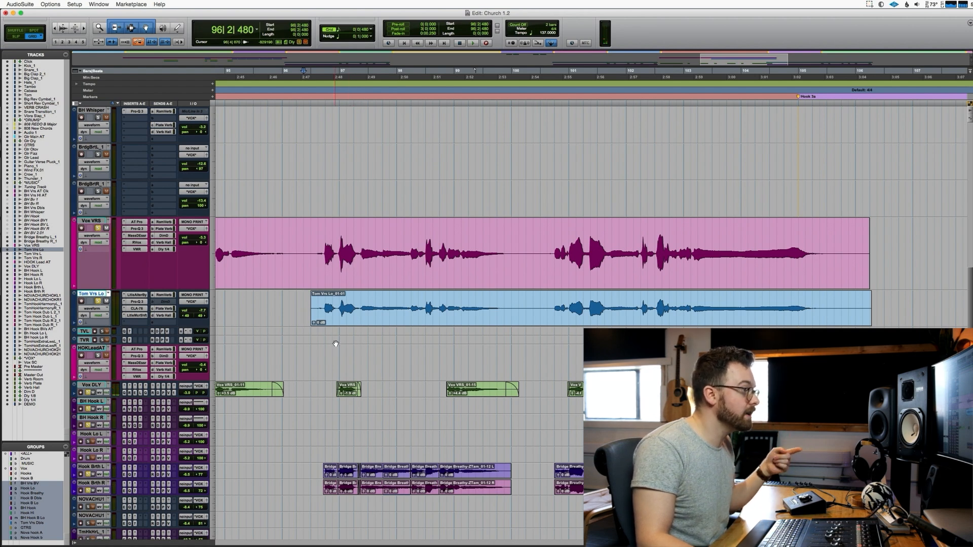
{"action": "key", "text": "space"}
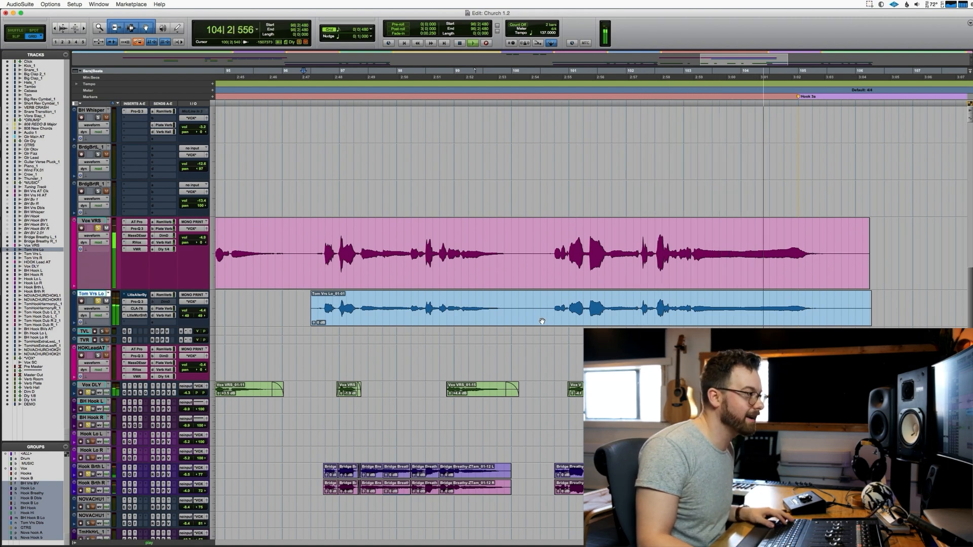
{"action": "key", "text": "space"}
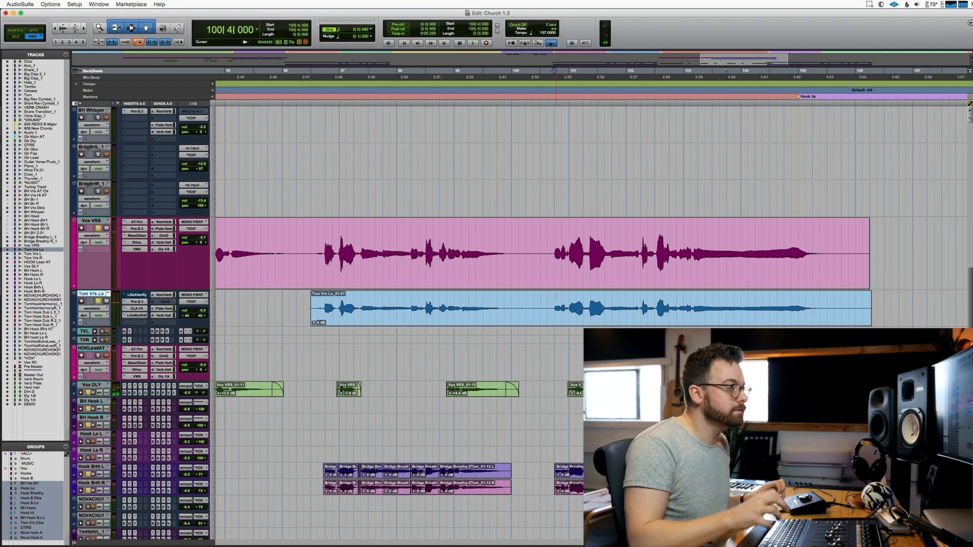
Clear the track solos and audition the final bridge phrase with all tracks playing from 100|3|480 towards Hook 3a.
{"action": "scroll", "coordinate": [755, 215], "scroll_direction": "right", "scroll_amount": 3}
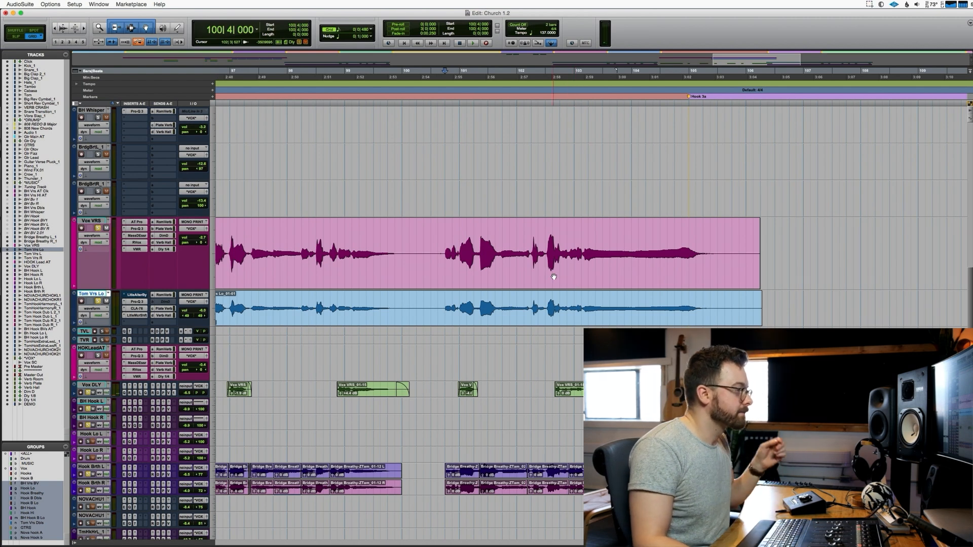
{"action": "left_click", "coordinate": [566, 302]}
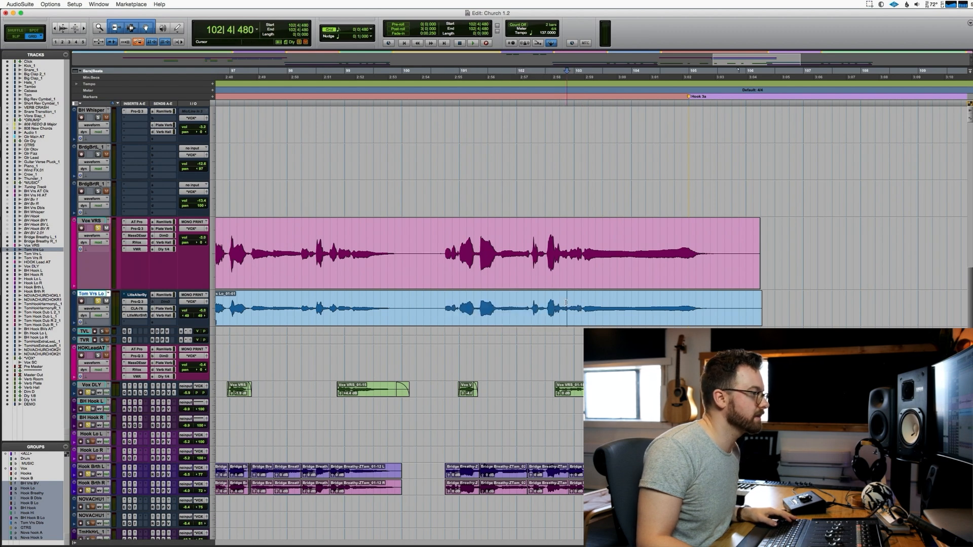
{"action": "left_click", "coordinate": [96, 303], "text": "alt"}
{"action": "key", "text": "space"}
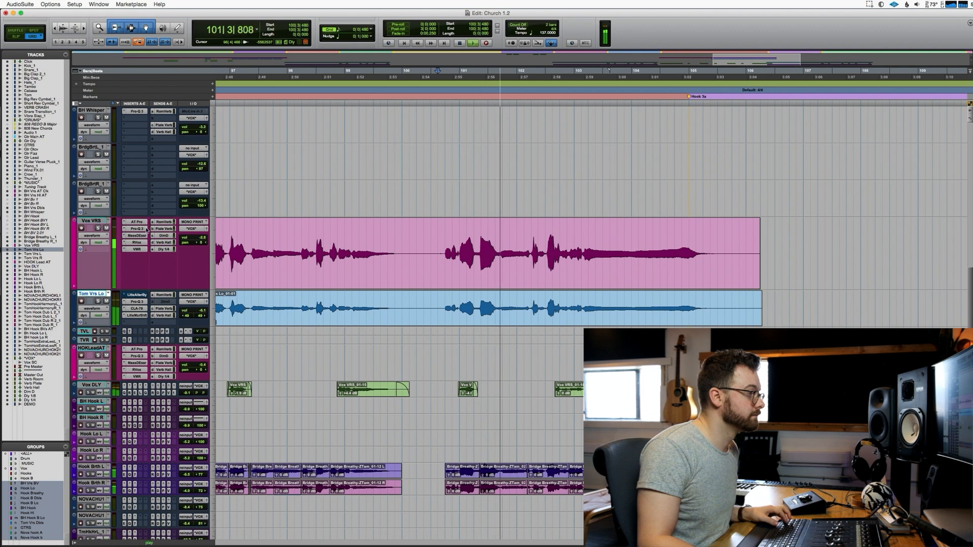
{"action": "scroll", "coordinate": [260, 191], "scroll_direction": "right", "scroll_amount": 3}
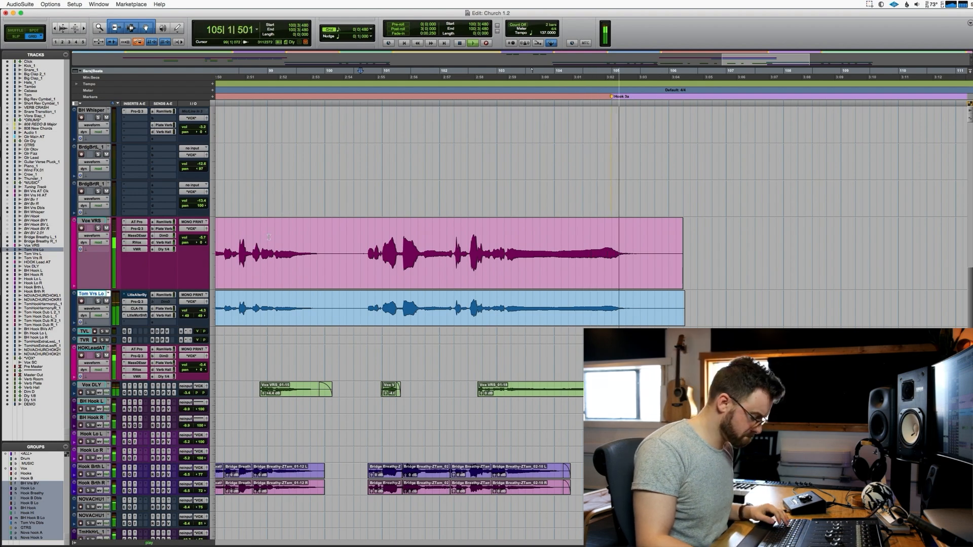
Examine the stacked lead, low, breathy and harmony hook vocal tracks while playback runs into Hook 3a, and stop playback.
{"action": "scroll", "coordinate": [355, 253], "scroll_direction": "down", "scroll_amount": 5}
{"action": "key", "text": "r"}
{"action": "scroll", "coordinate": [413, 288], "scroll_direction": "down", "scroll_amount": 5}
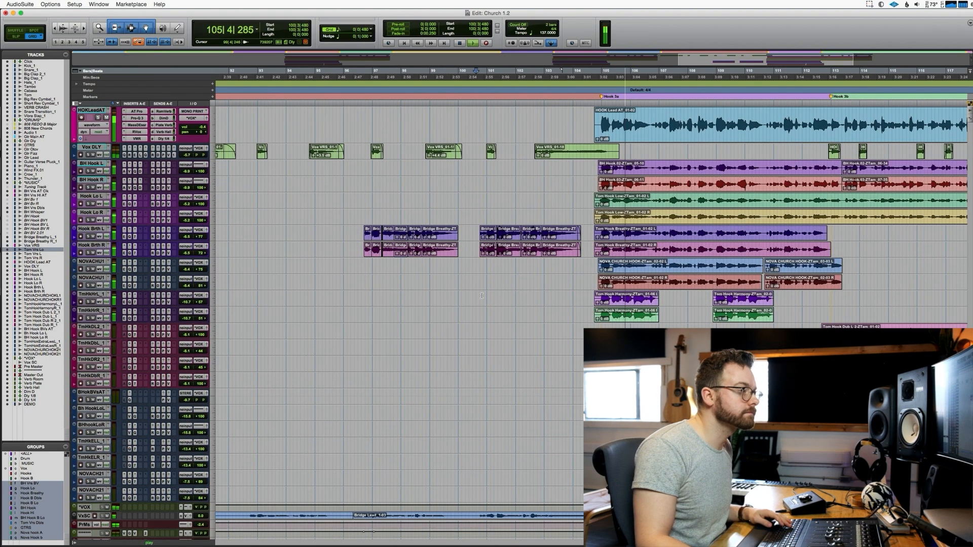
{"action": "key", "text": "r"}
{"action": "scroll", "coordinate": [413, 288], "scroll_direction": "up", "scroll_amount": 1}
{"action": "key", "text": "space"}
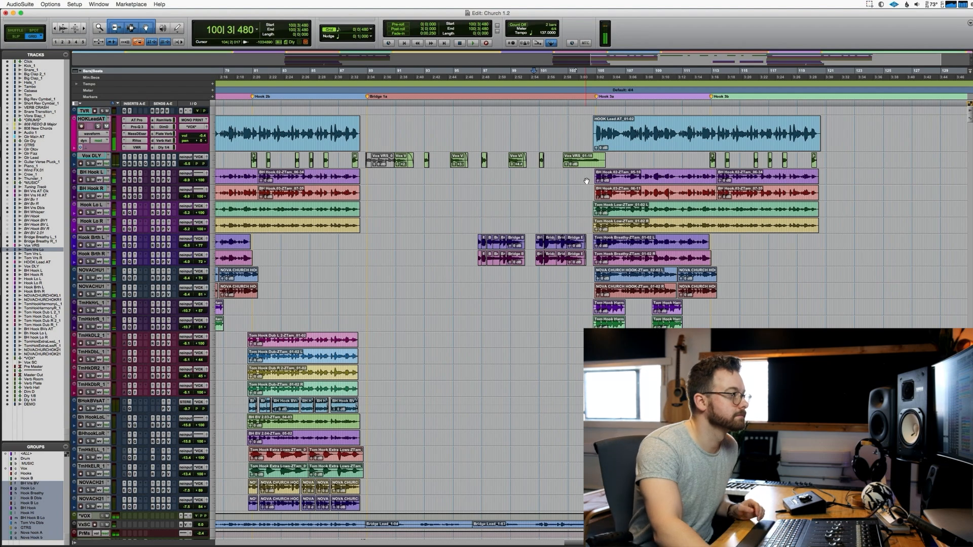